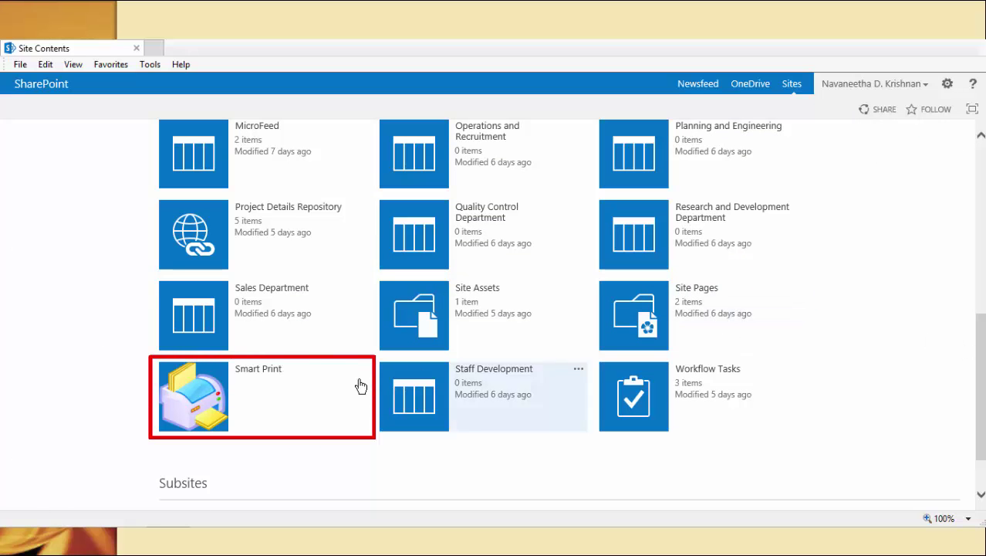
Open the Smart Print app from the site contents and review the list information for Accounts Department.
click(255, 372)
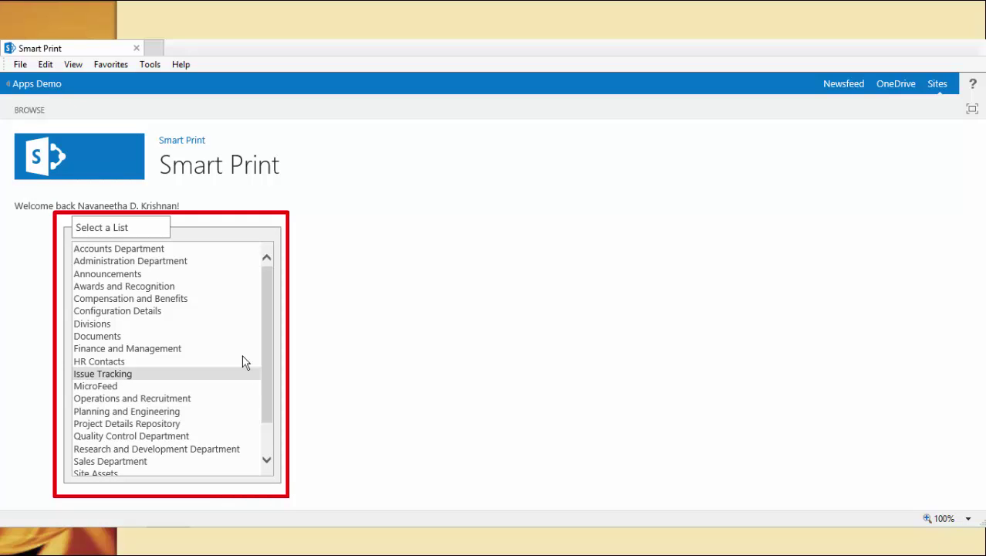
click(144, 253)
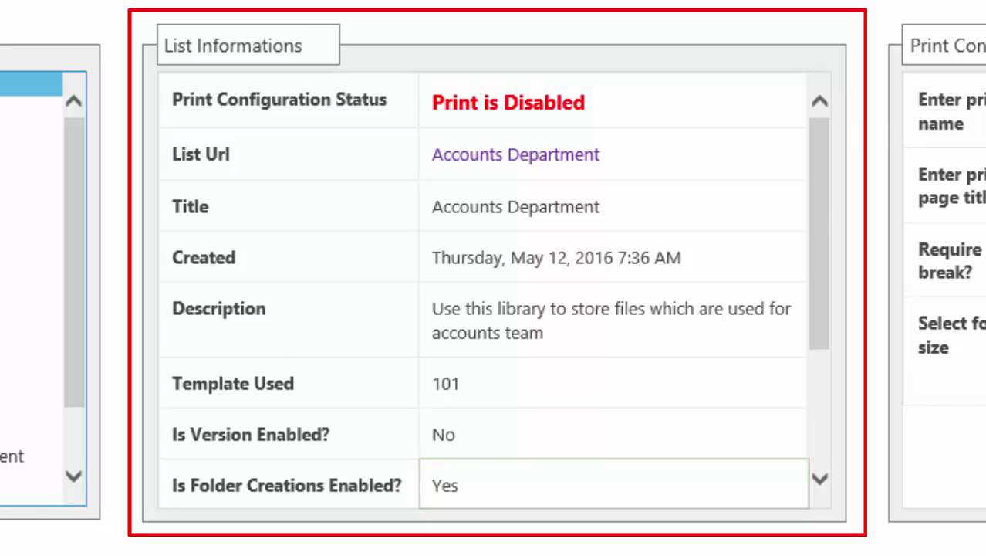
scroll(533, 362, down, 3)
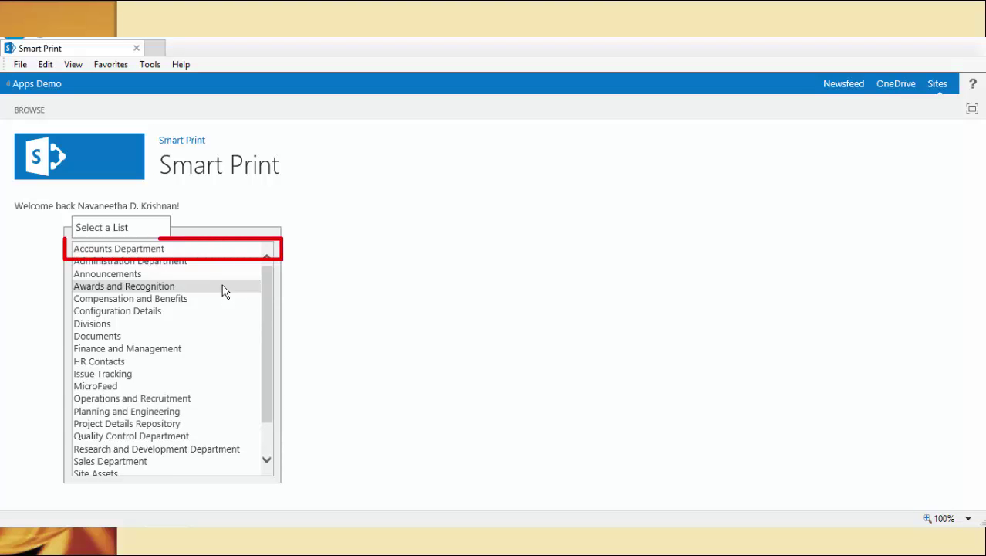
For the Accounts Department list, set the print tab name to "Accounts Print" and the page title to "Employee Accounts Informations".
click(143, 255)
click(825, 258)
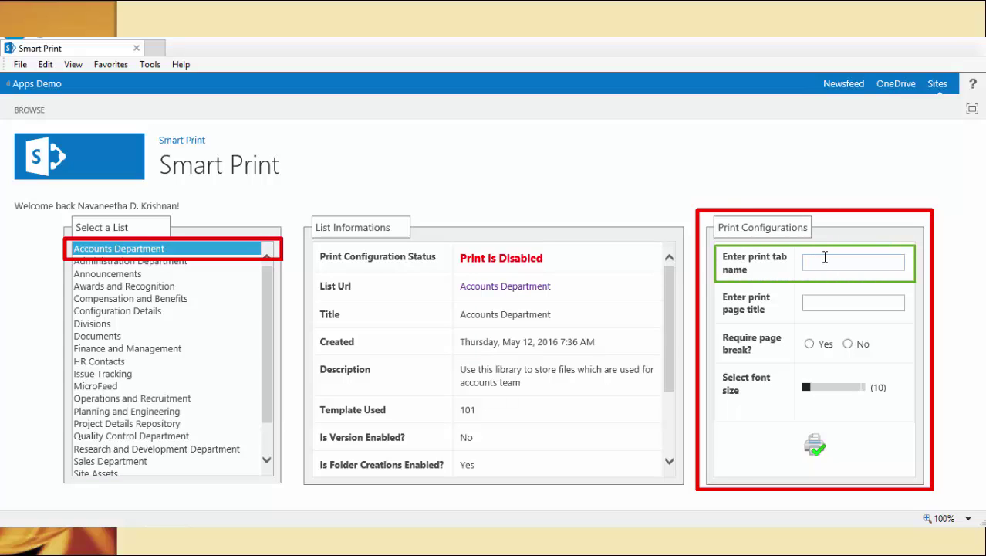
text(Accounts Print)
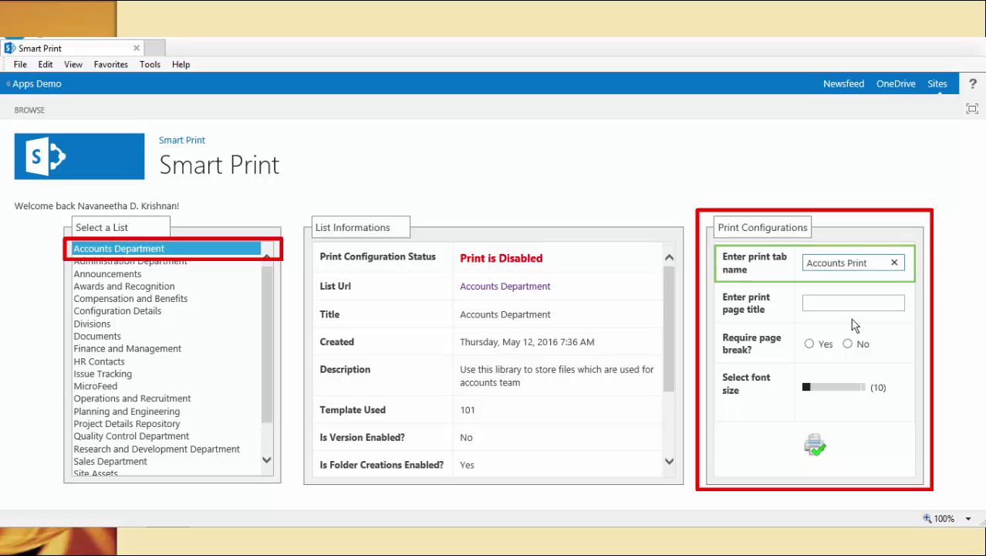
click(842, 304)
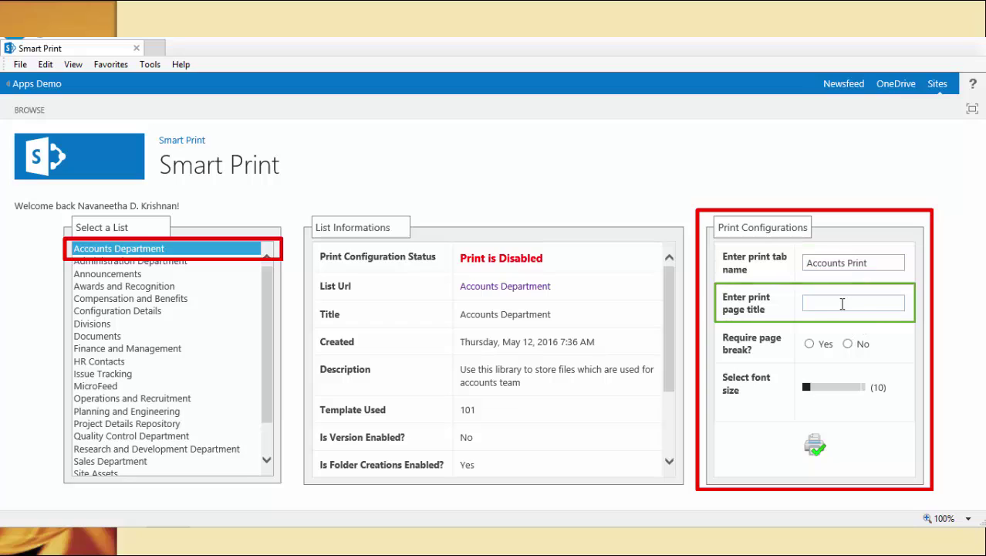
text(Accounts Informations)
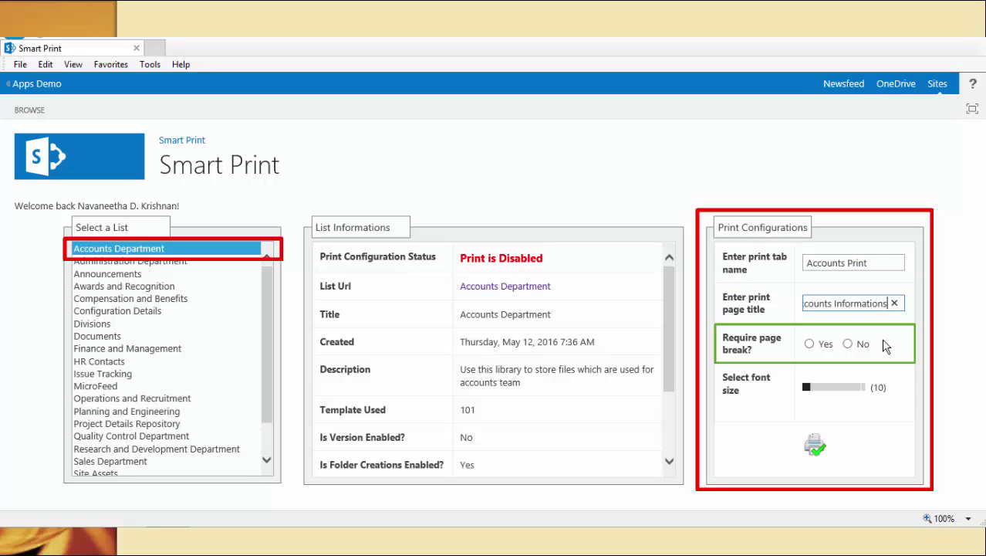
Require page breaks, set the font size to 16, and enable printing for the Accounts Department list.
click(809, 344)
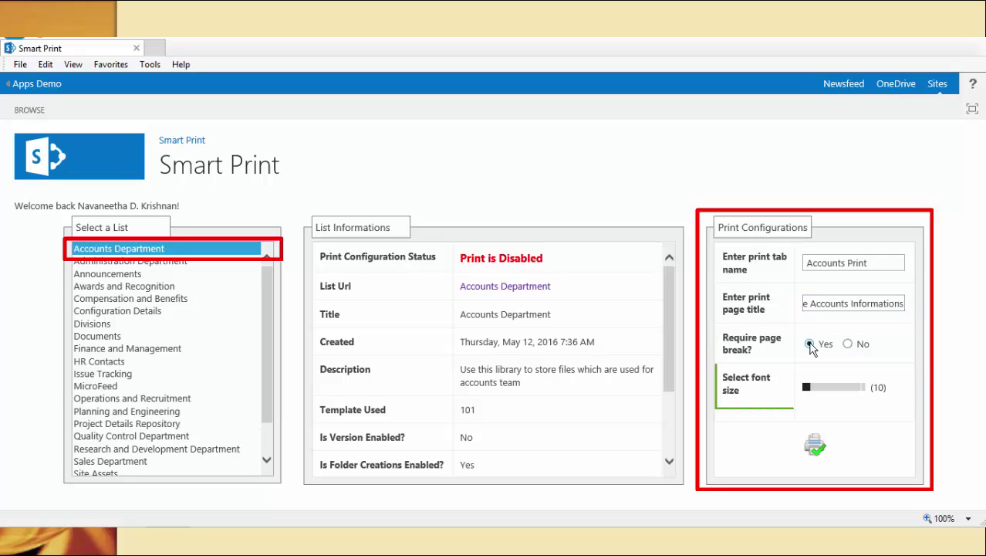
click(821, 386)
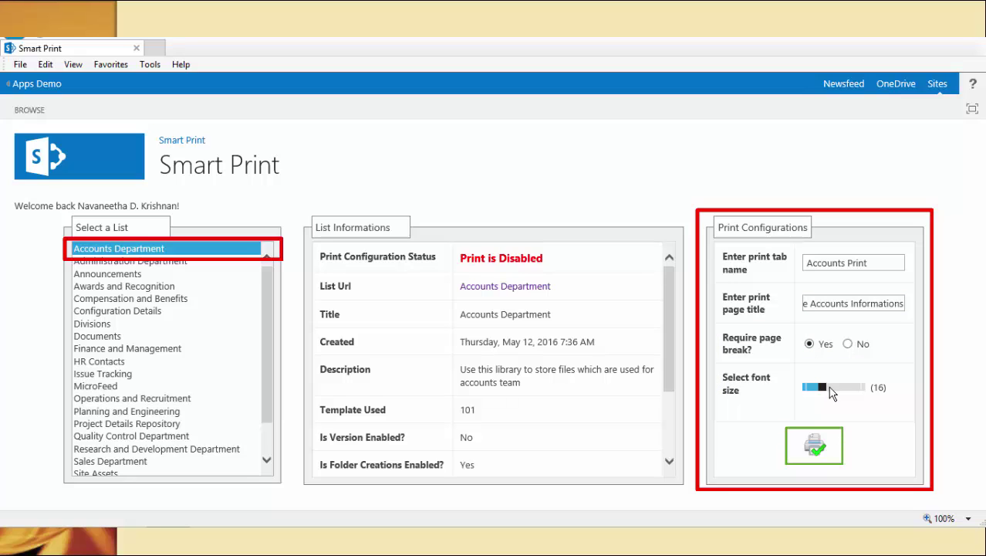
click(814, 446)
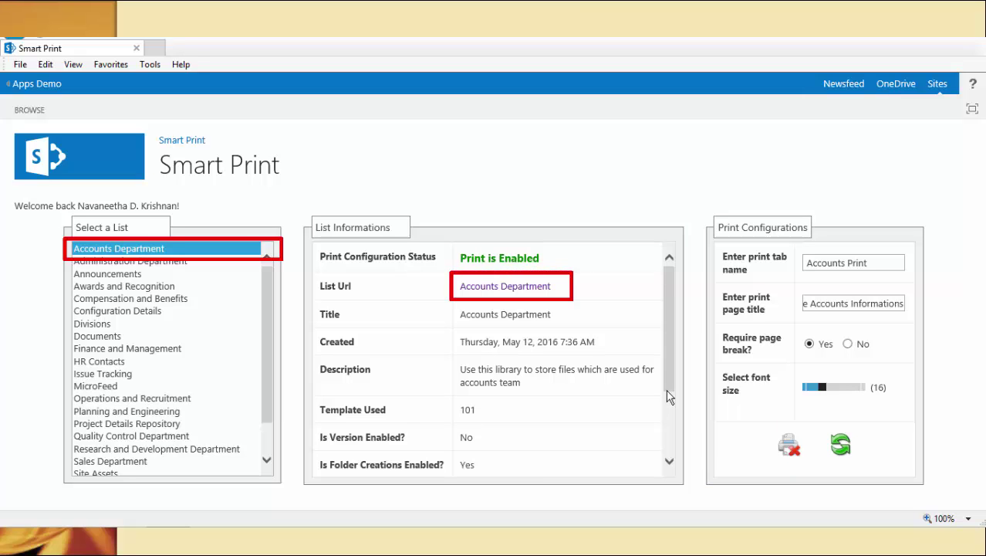
Open the Marketing 15-06-2015 folder in the Accounts Department library and select all its files.
click(498, 287)
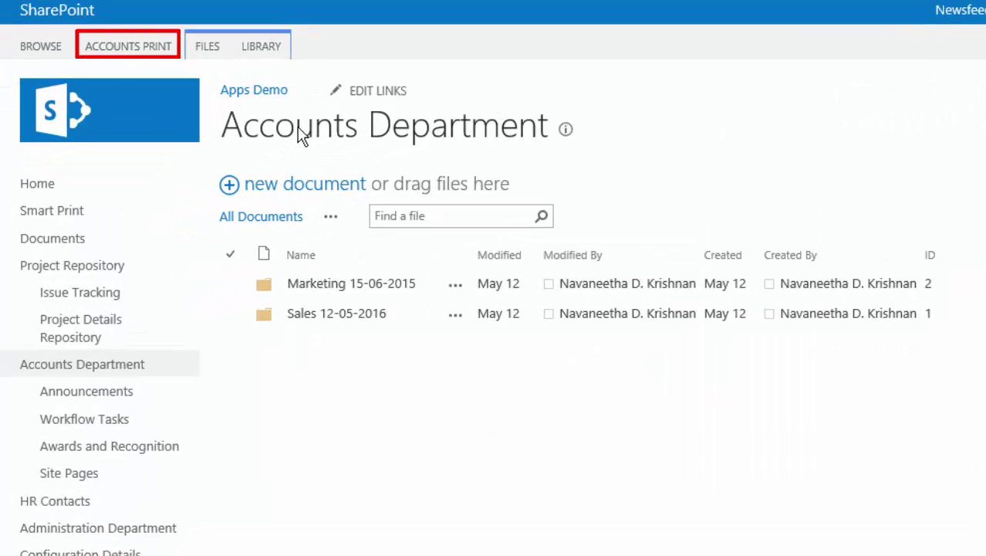
click(119, 47)
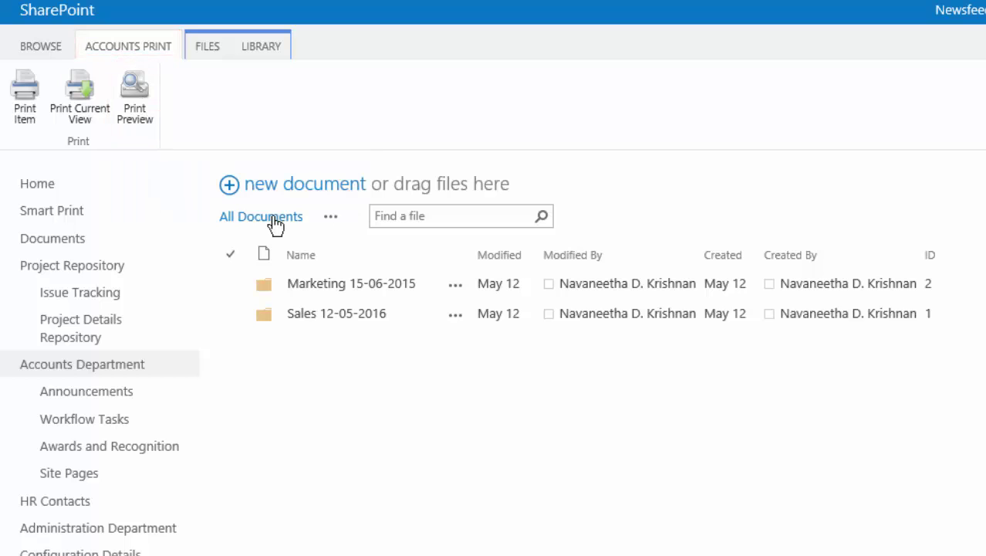
click(309, 285)
click(231, 255)
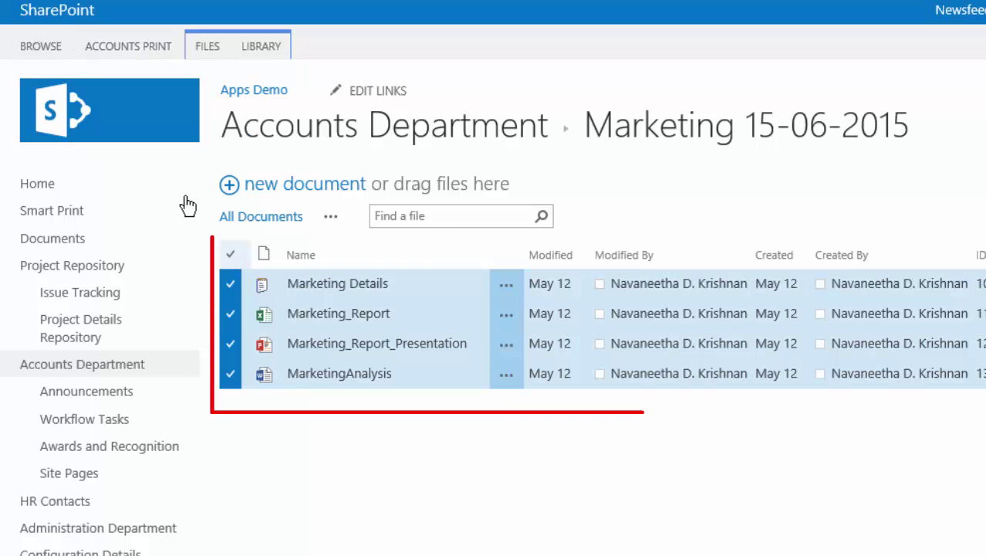
Preview the print output of the selected marketing files, look through it to the end, and close the preview.
click(139, 48)
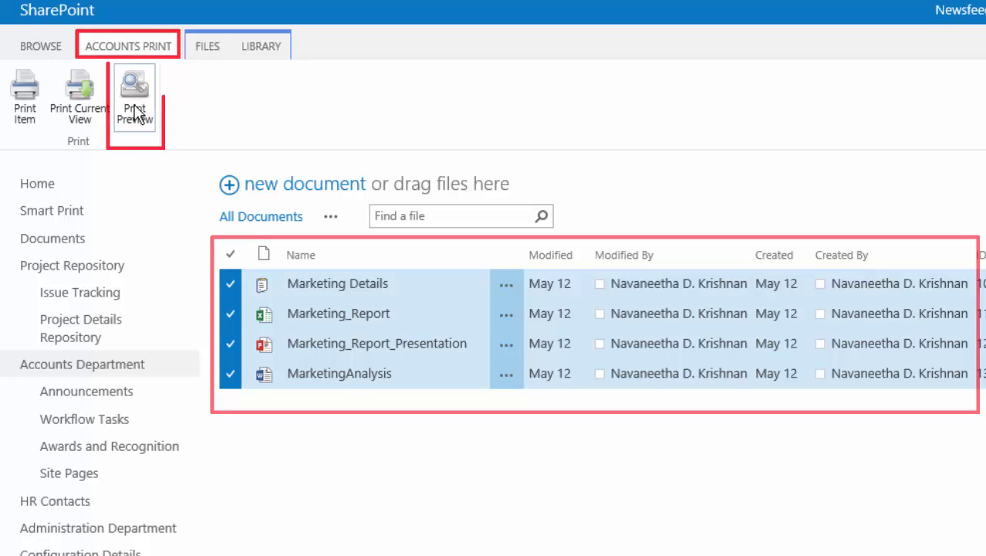
click(134, 94)
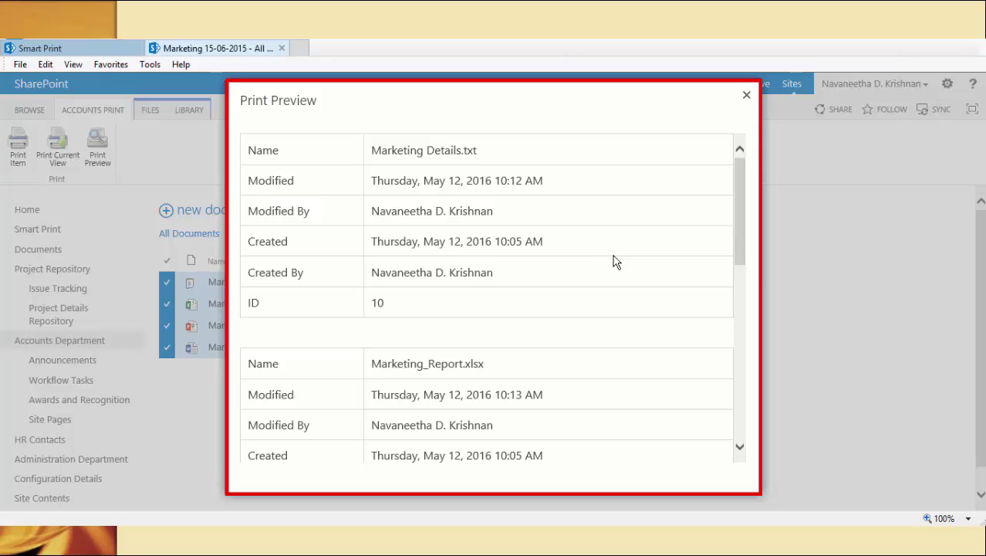
drag(738, 202, 734, 385)
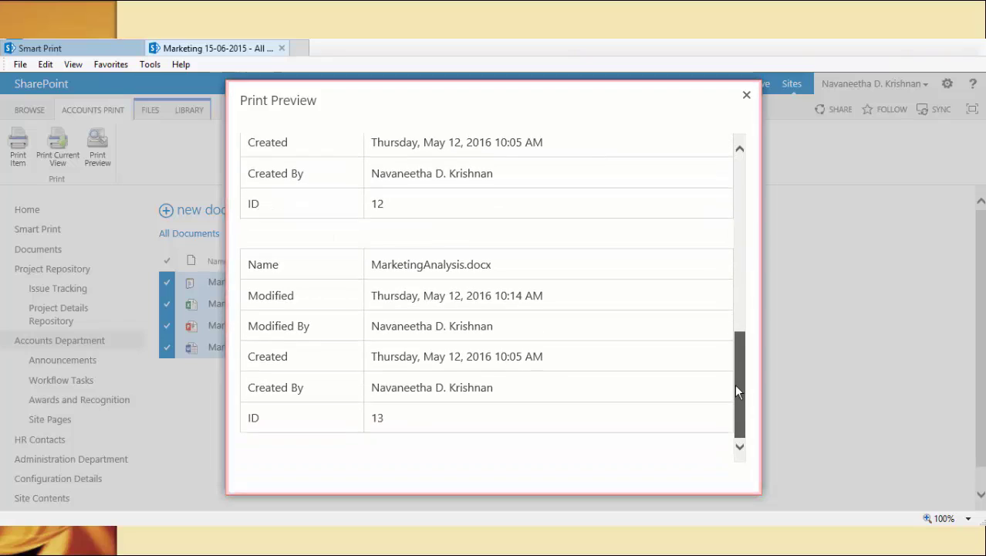
key(Escape)
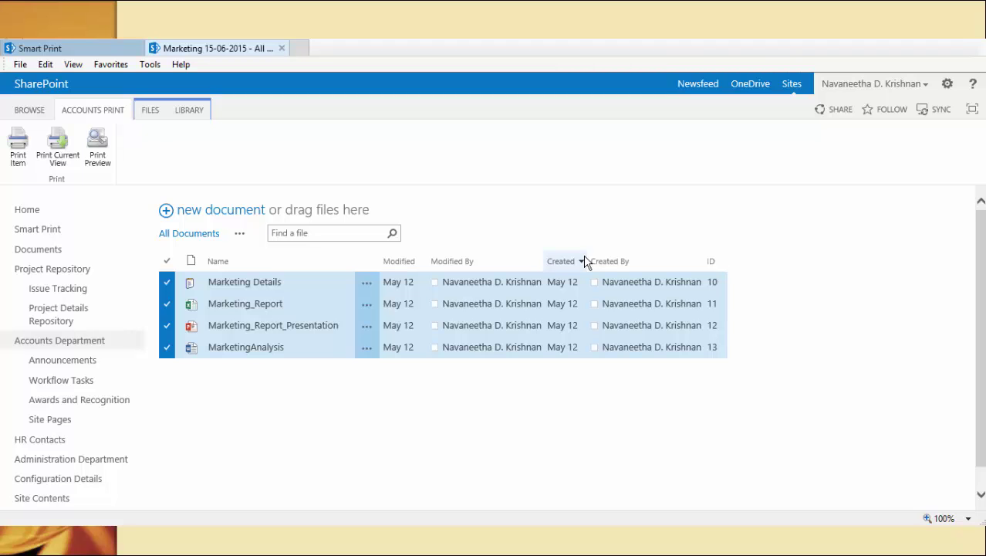
Add the Accounting Manager, Internal Audit Manager, Report Status, Report Submitted Date and Version columns to the All Documents view and save it.
click(188, 109)
click(136, 128)
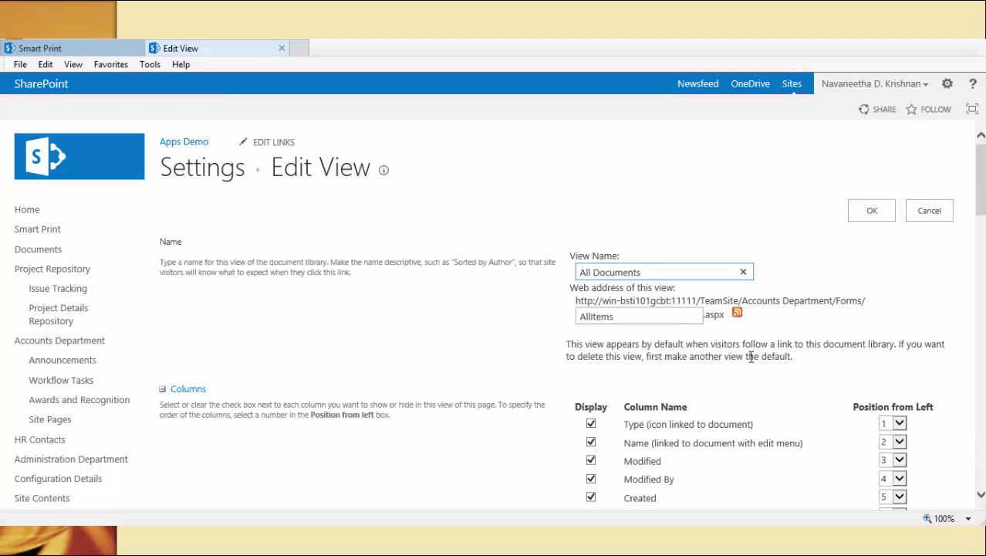
scroll(745, 357, down, 5)
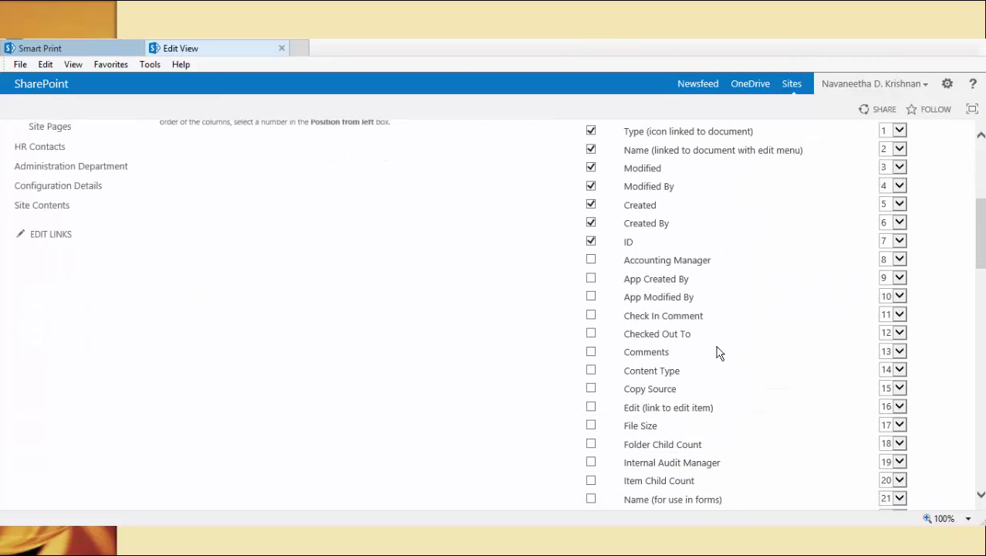
click(591, 259)
scroll(641, 340, down, 1)
click(591, 403)
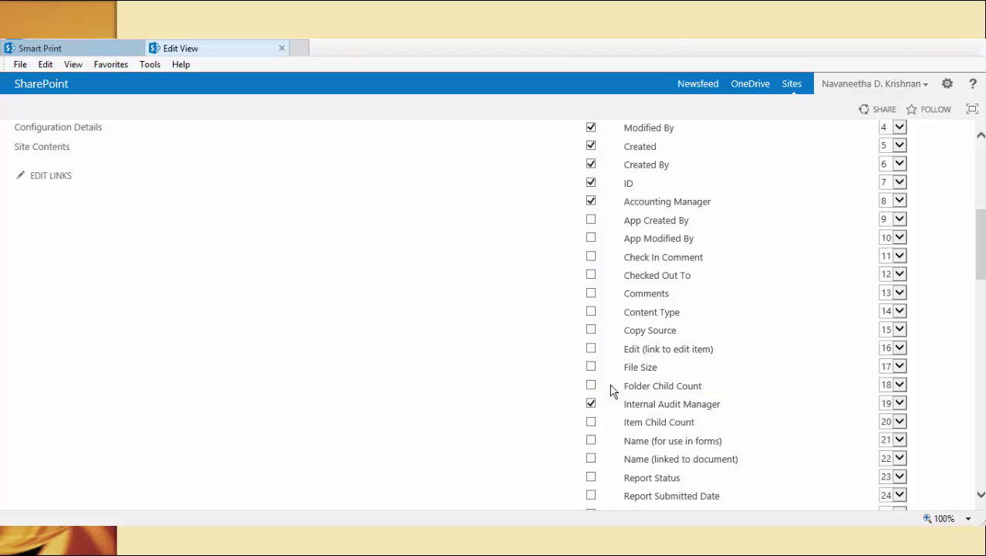
click(591, 477)
scroll(683, 440, down, 2)
click(592, 379)
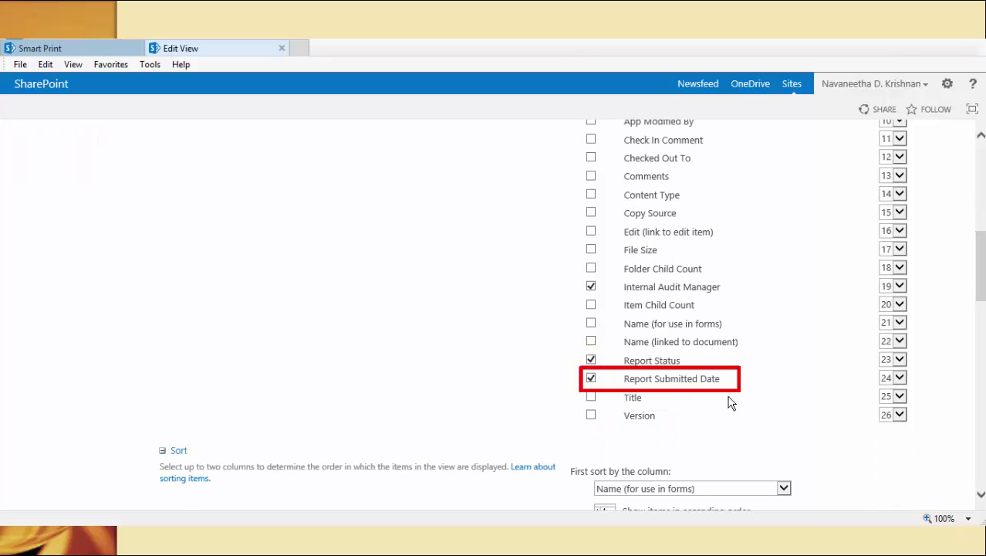
click(592, 416)
scroll(841, 432, down, 15)
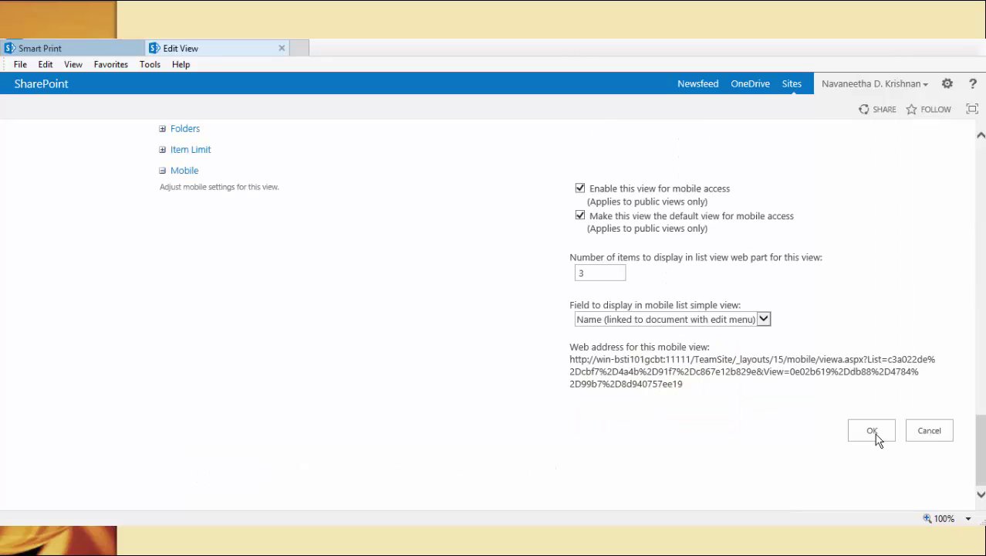
click(873, 431)
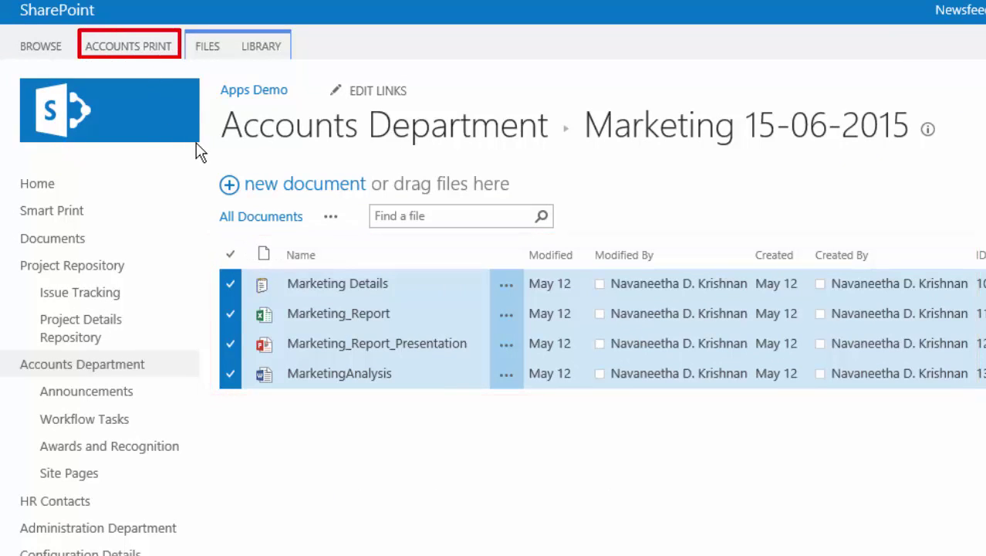
Check the print preview of the selected files for the newly added columns, and close it.
click(142, 56)
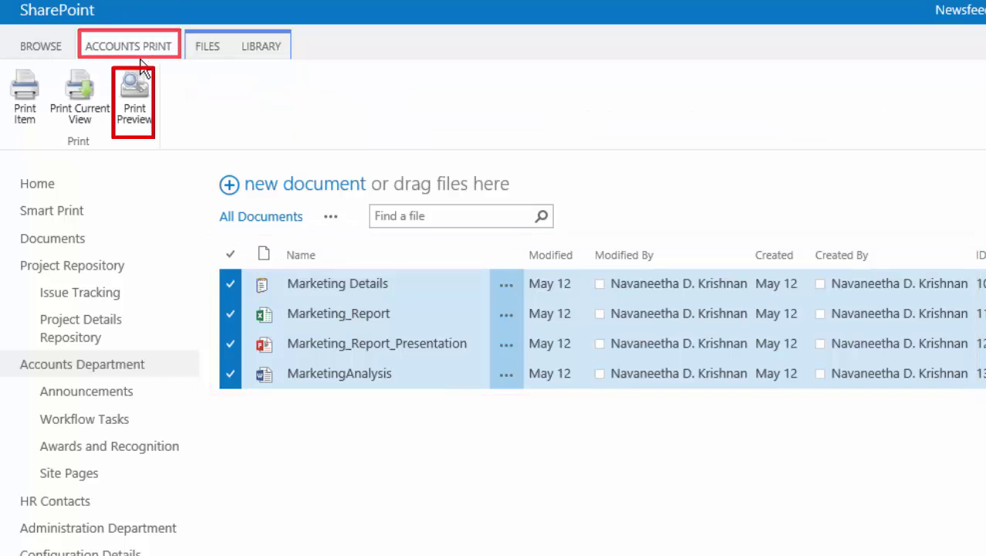
click(134, 99)
drag(741, 176, 739, 421)
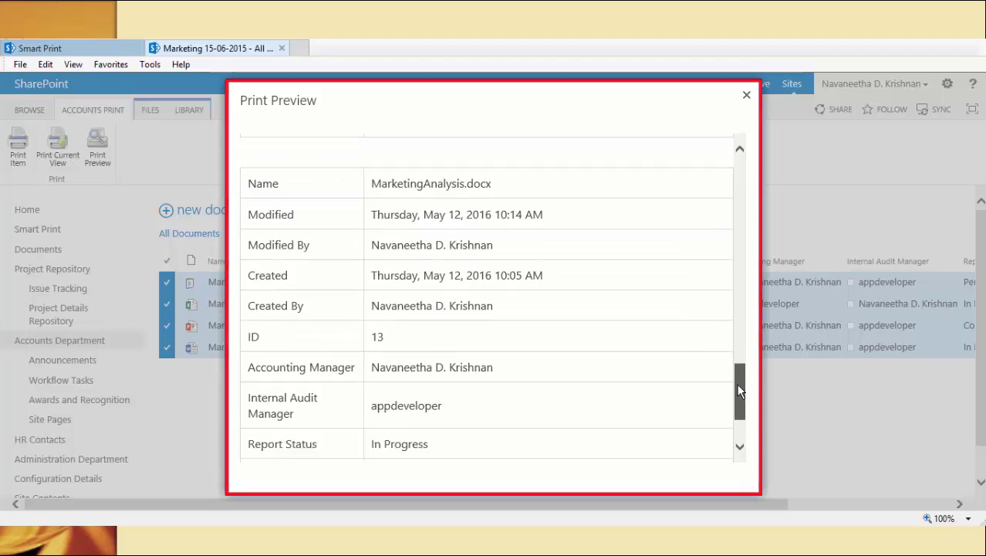
click(747, 95)
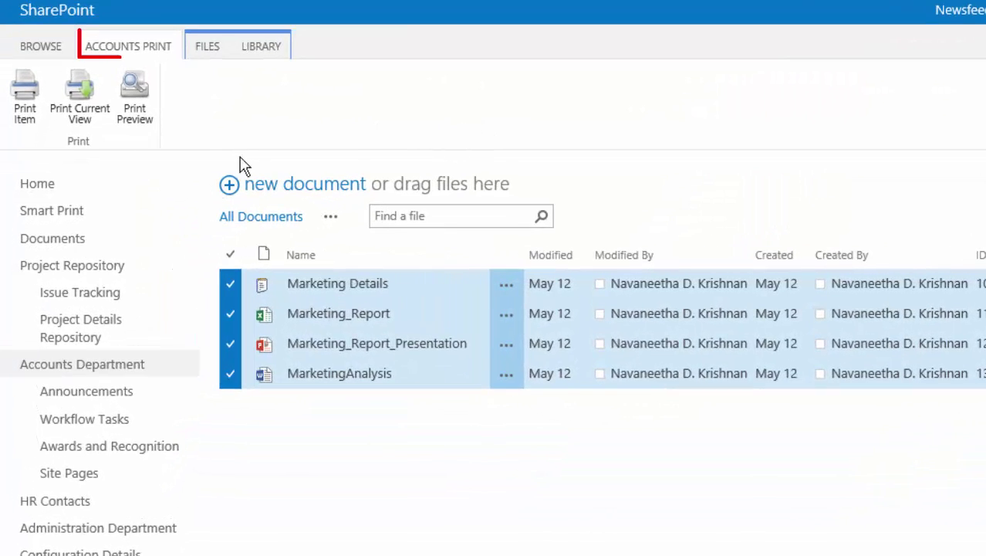
Print the selected items with Microsoft XPS Document Writer#:3 and save the output on the Desktop as SamplePrint.
click(23, 87)
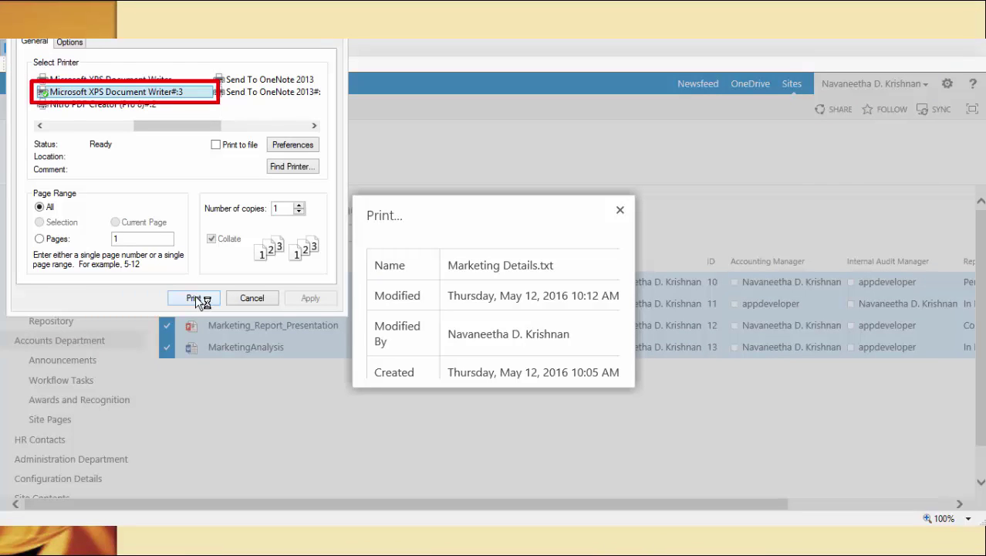
click(196, 297)
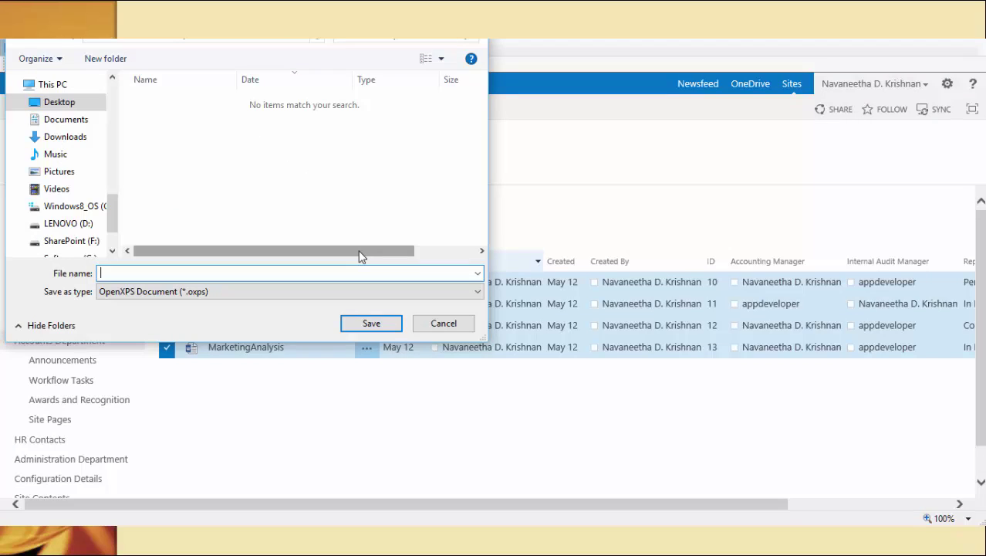
text(SamplePrint)
click(371, 325)
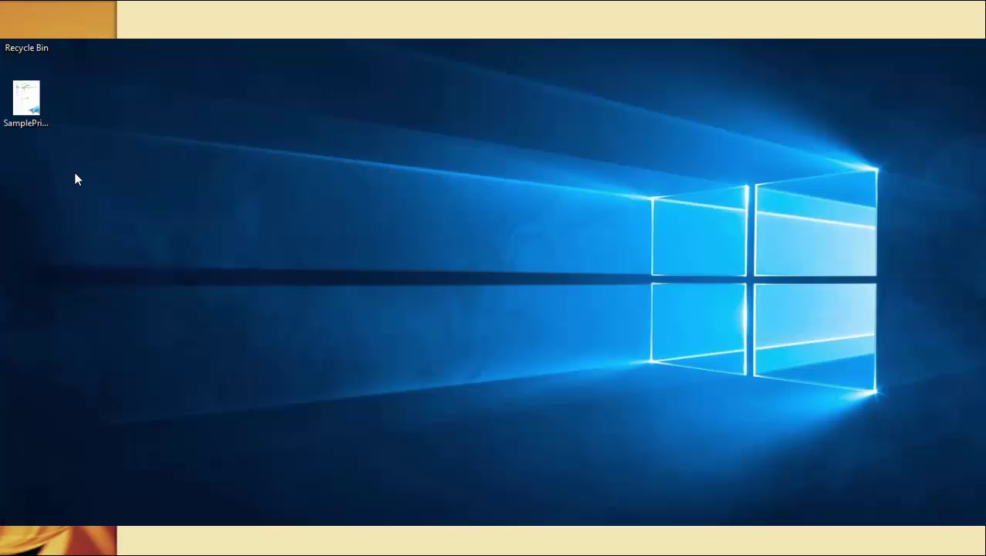
Open the SamplePrint file from the desktop and look through its printed pages.
double_click(29, 113)
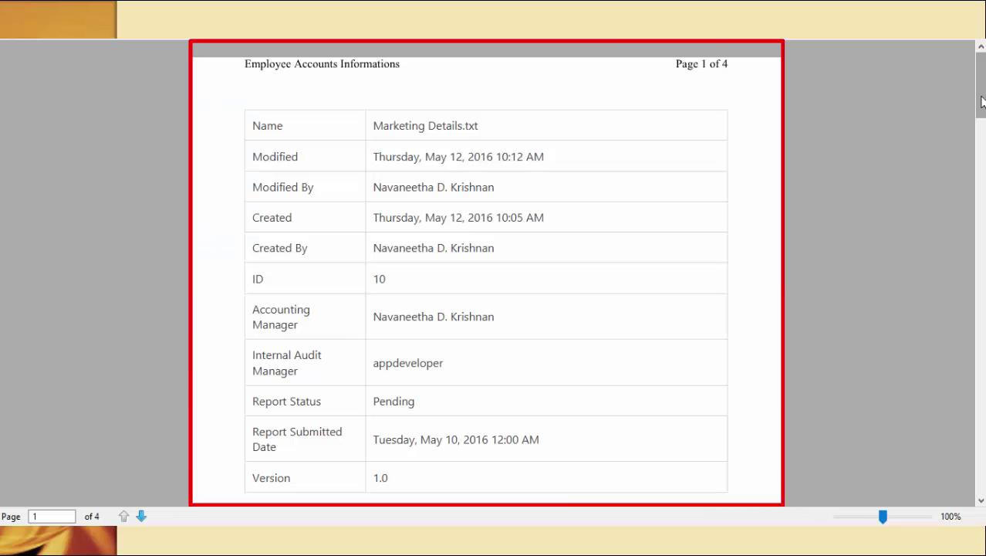
scroll(982, 101, down, 1)
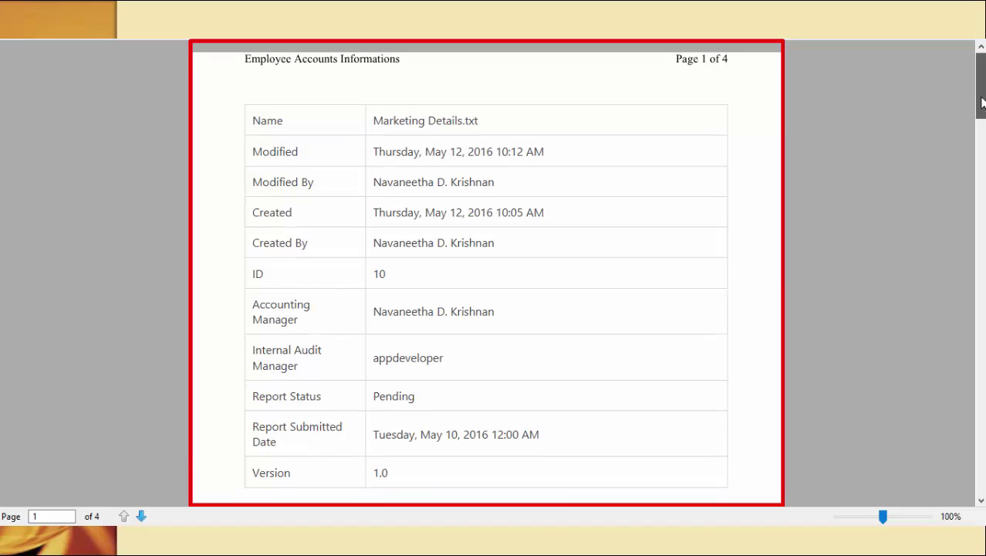
drag(982, 101, 983, 249)
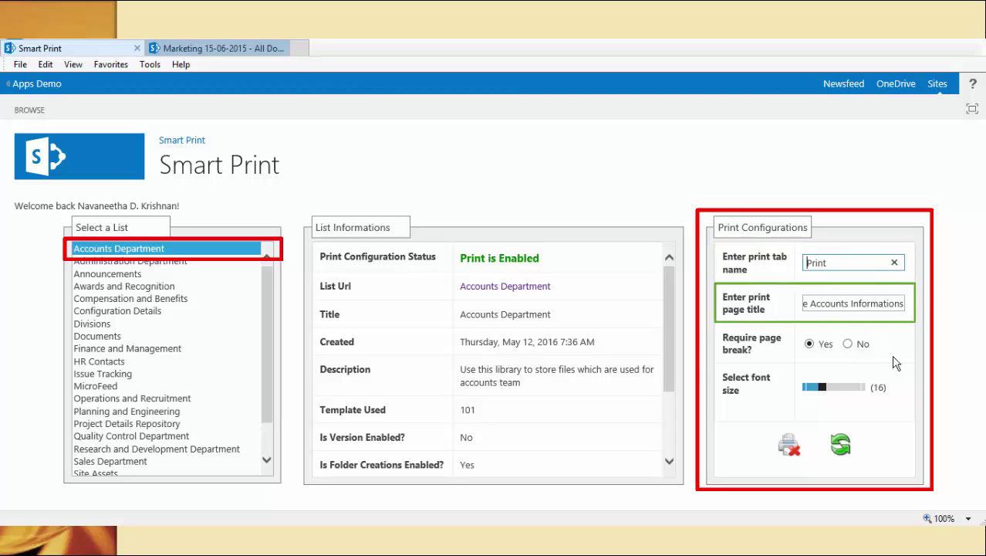
Update the Accounts Department print configuration with page title Accounts Informations, no page break and font size 20.
click(820, 307)
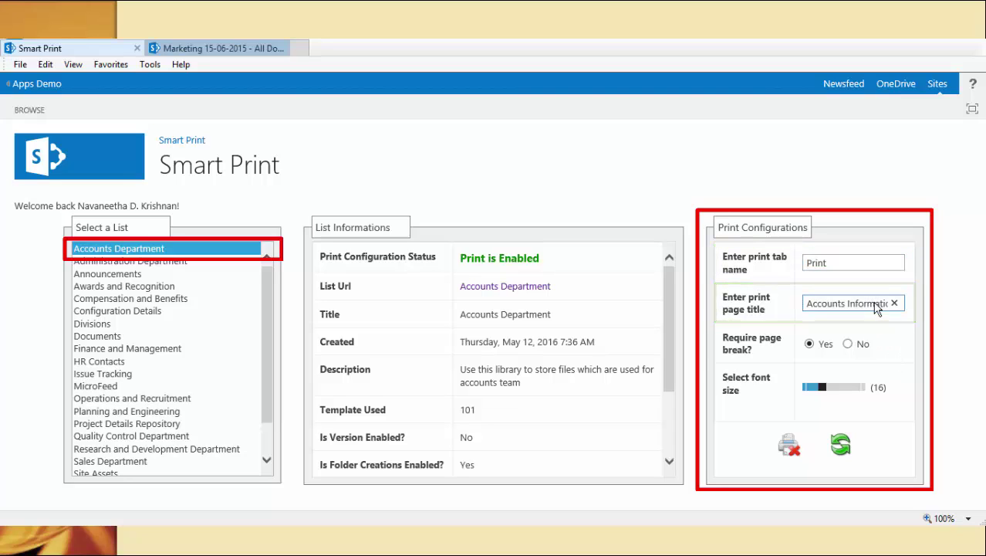
click(847, 342)
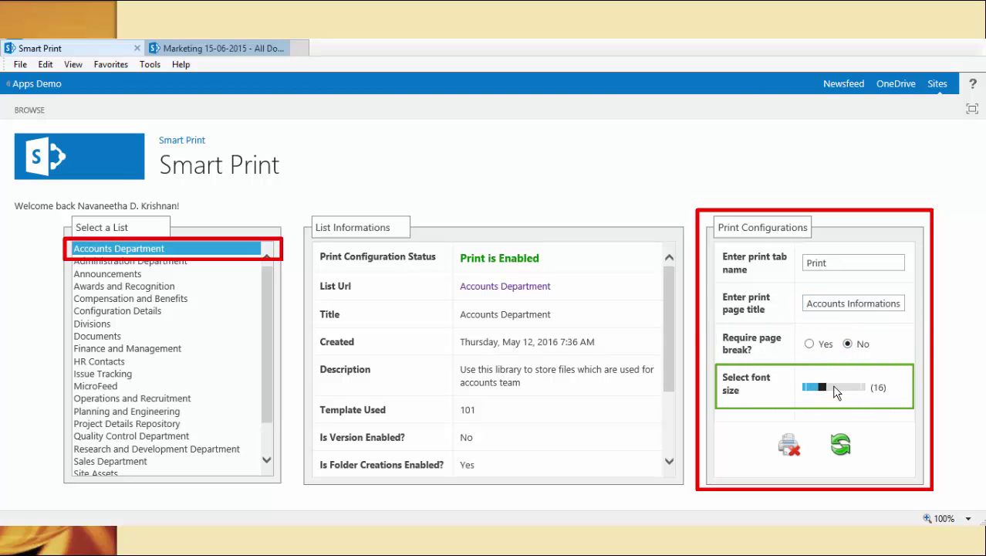
click(836, 392)
click(841, 444)
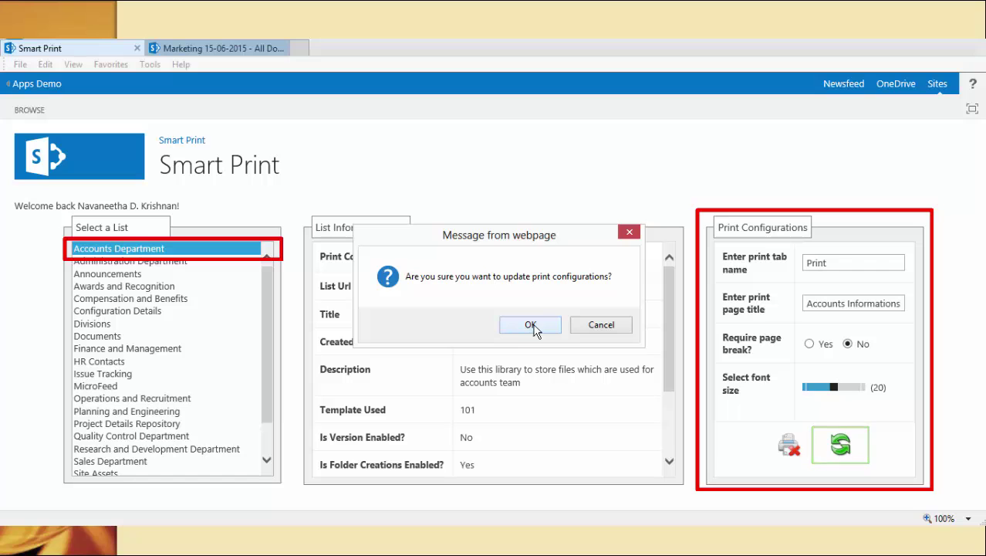
click(533, 325)
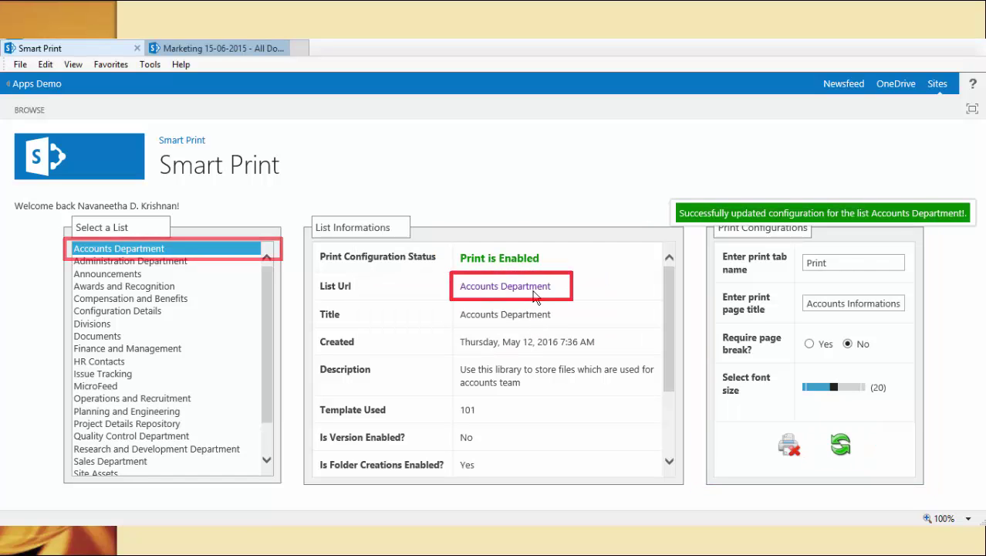
Print Marketing Details and Marketing_Report from the Accounts Department list with Microsoft XPS Document Writer#:3, saving the output as Demo Print.
click(539, 287)
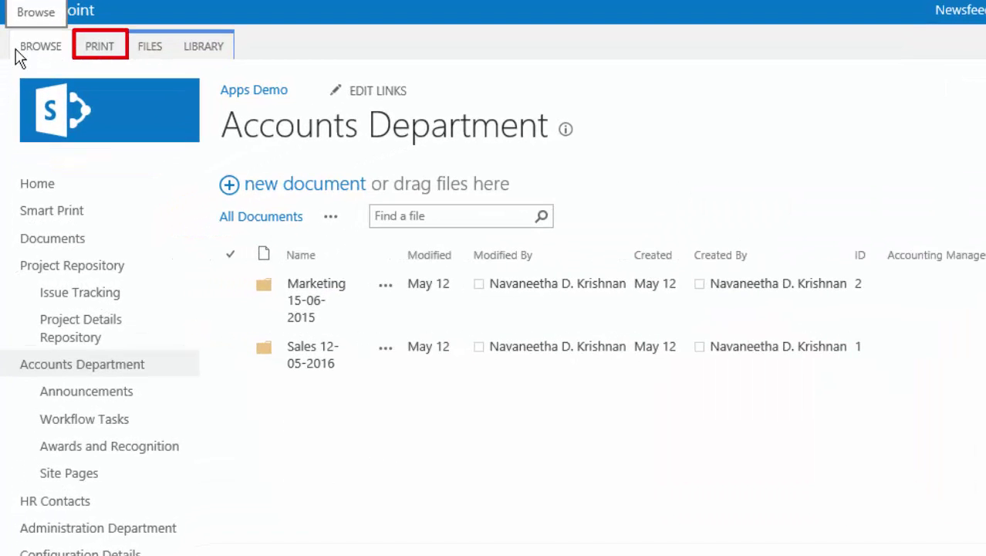
click(103, 48)
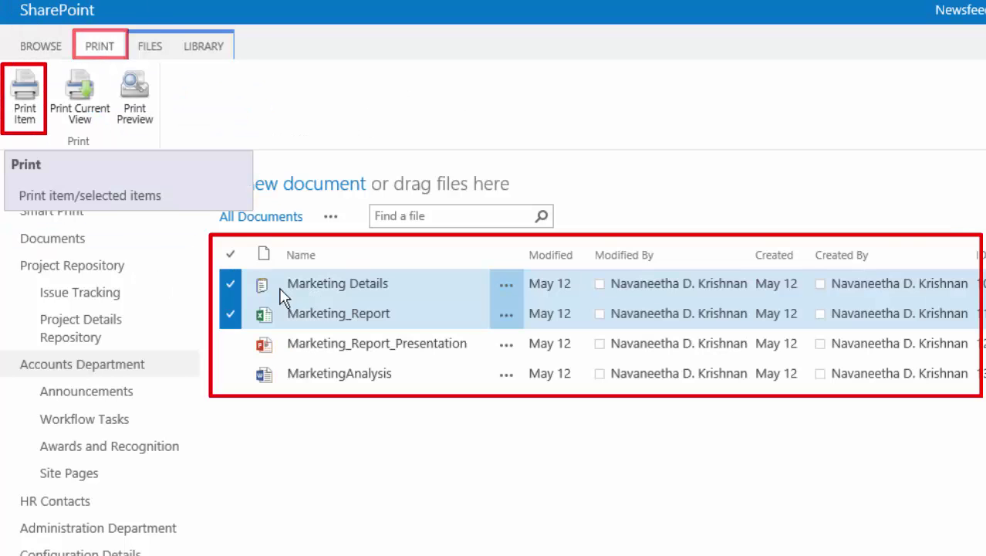
click(25, 96)
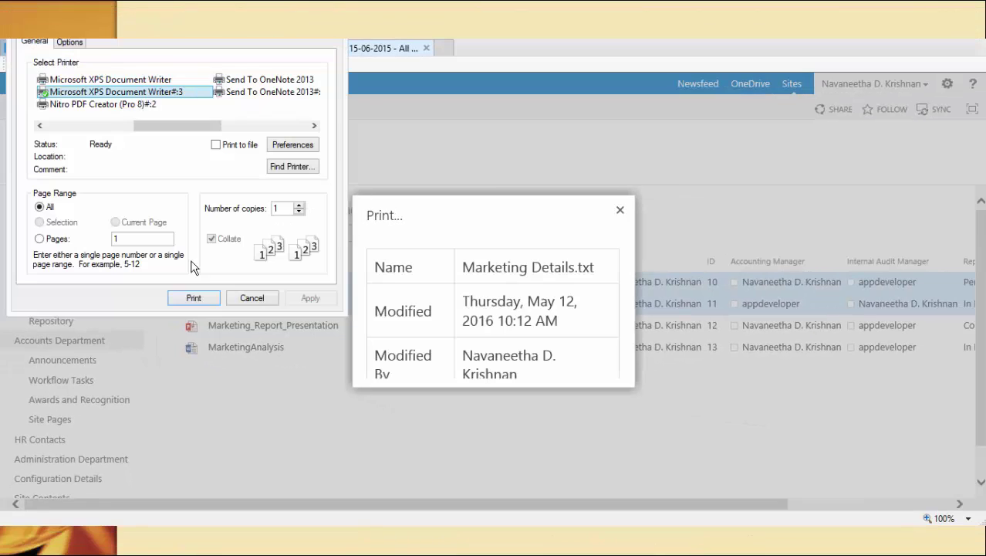
click(193, 298)
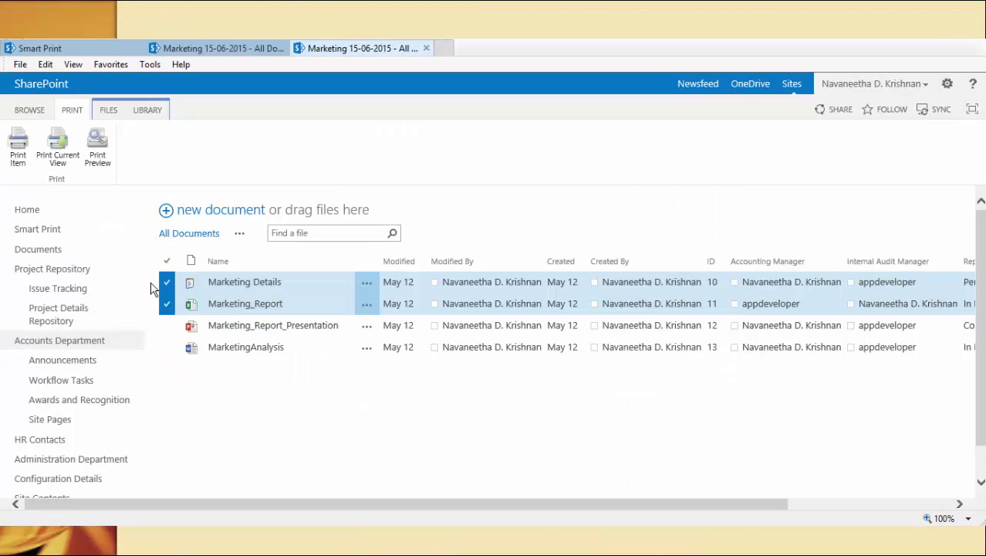
text(Demo Print)
click(349, 324)
Open the Demo Print file from the desktop and look through its printed content.
key(super+d)
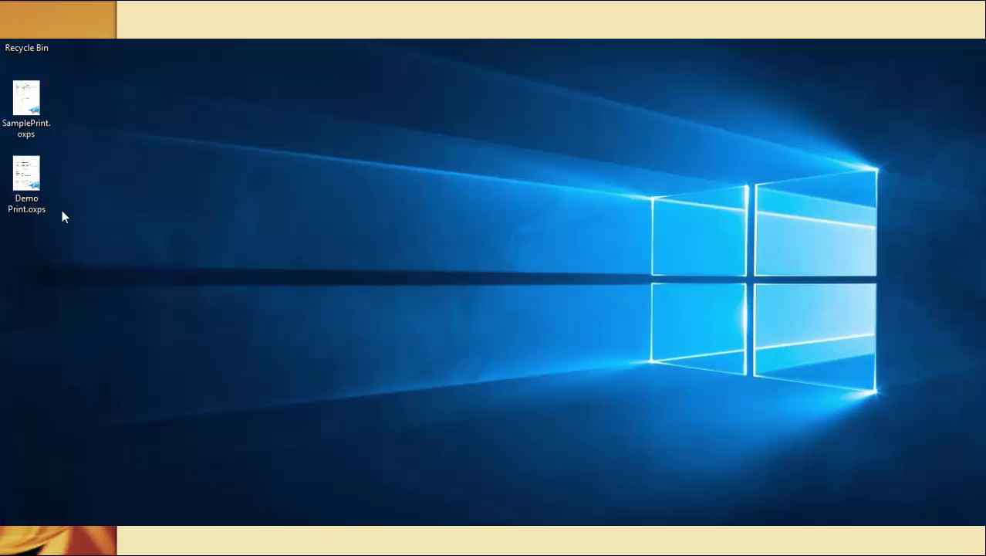
double_click(29, 180)
drag(981, 92, 979, 237)
drag(982, 176, 983, 250)
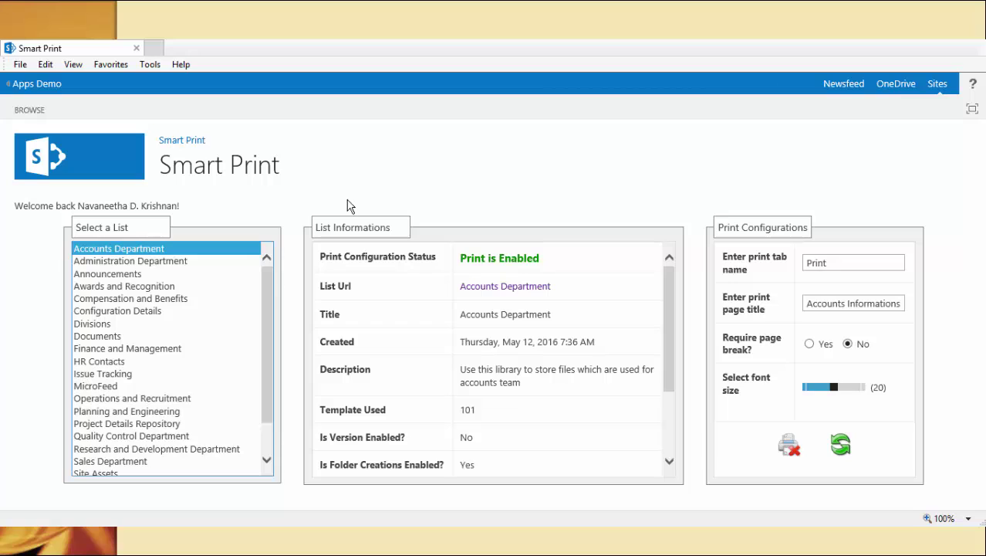
Enable printing for the Awards and Recognition list with tab name Awards Print, page title Employee Awards Details, page breaks and font size 17.
click(224, 286)
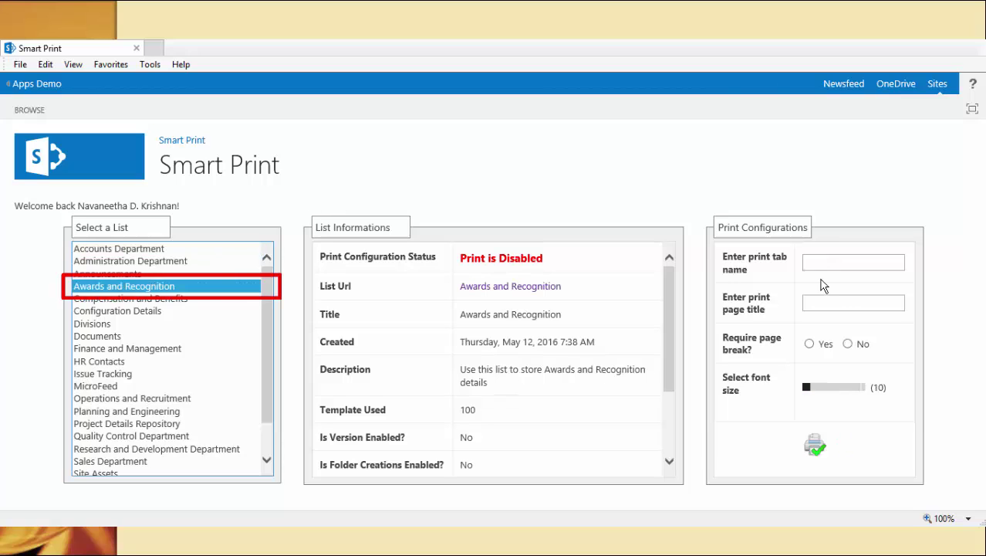
click(839, 261)
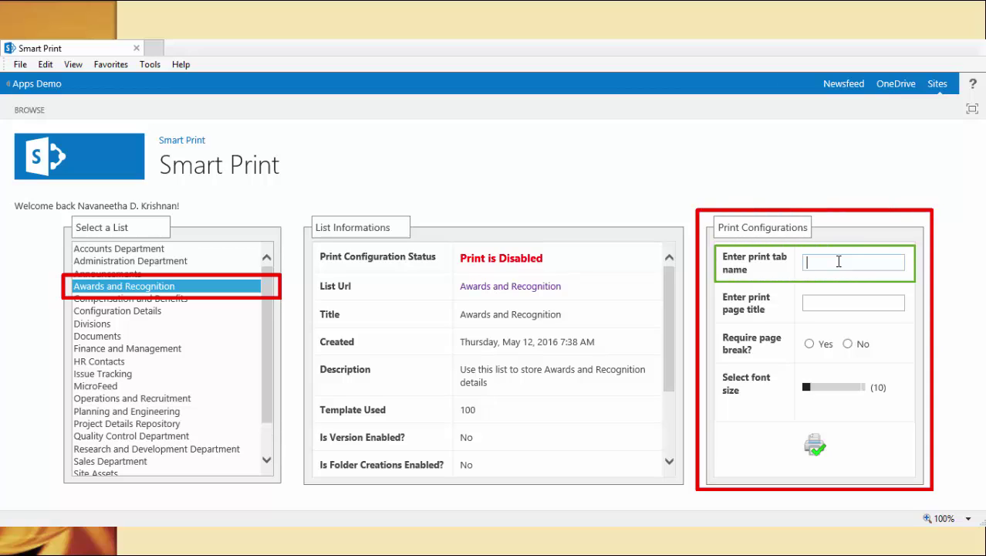
text(Awards Print)
click(836, 301)
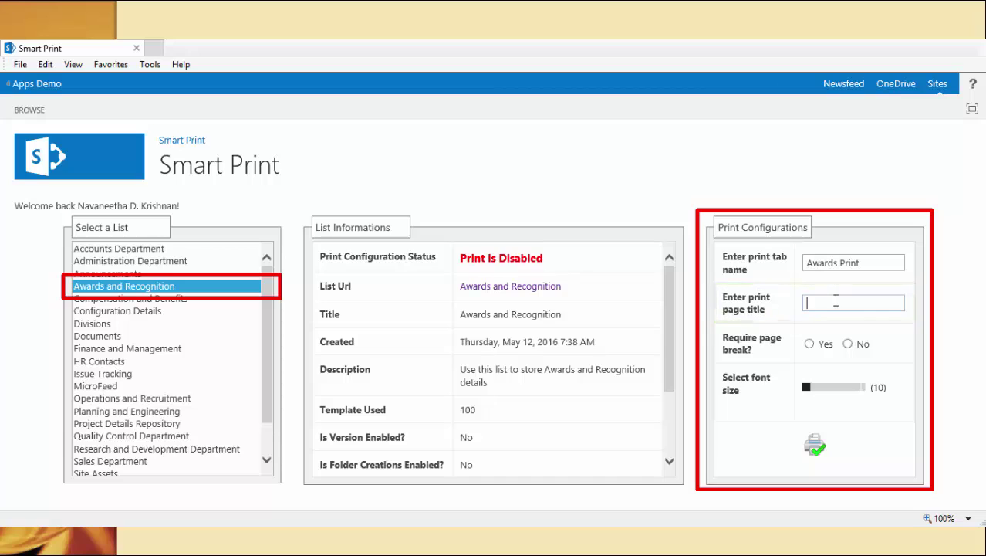
text(Employee Awards Details)
click(809, 343)
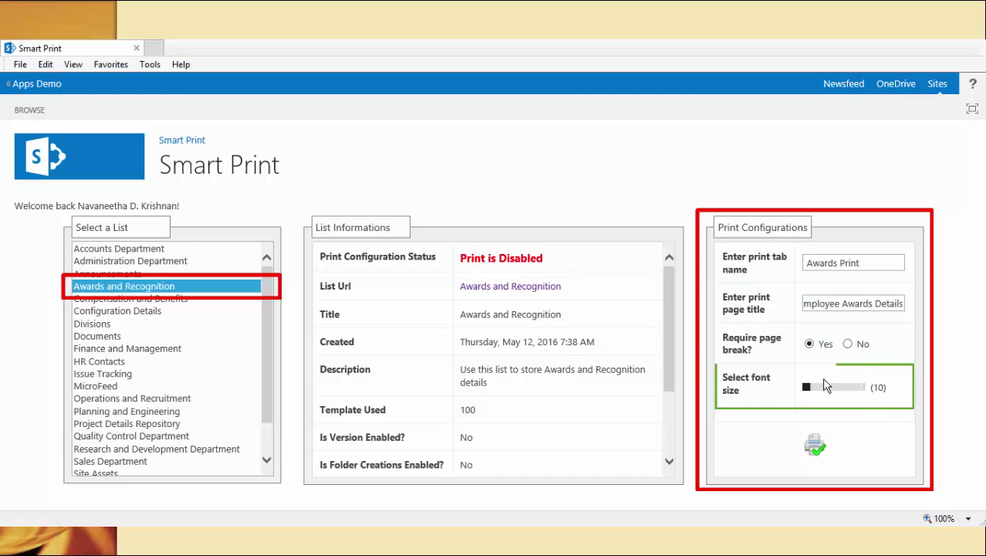
click(826, 388)
click(815, 444)
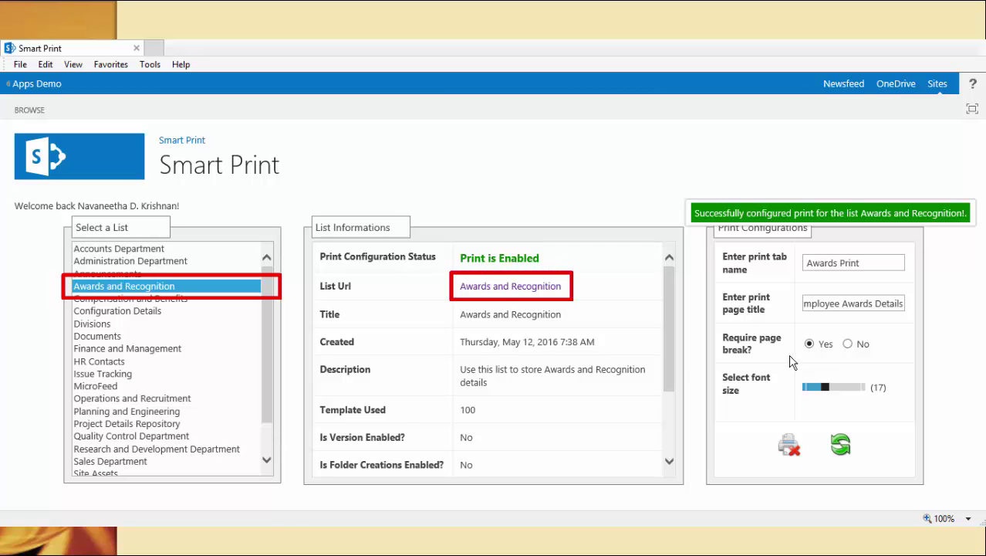
Print Awards and Recognition items 1 to 4 with Microsoft XPS Document Writer#:3 to the Desktop as AttachmentDemo, and look through the printed file.
click(500, 287)
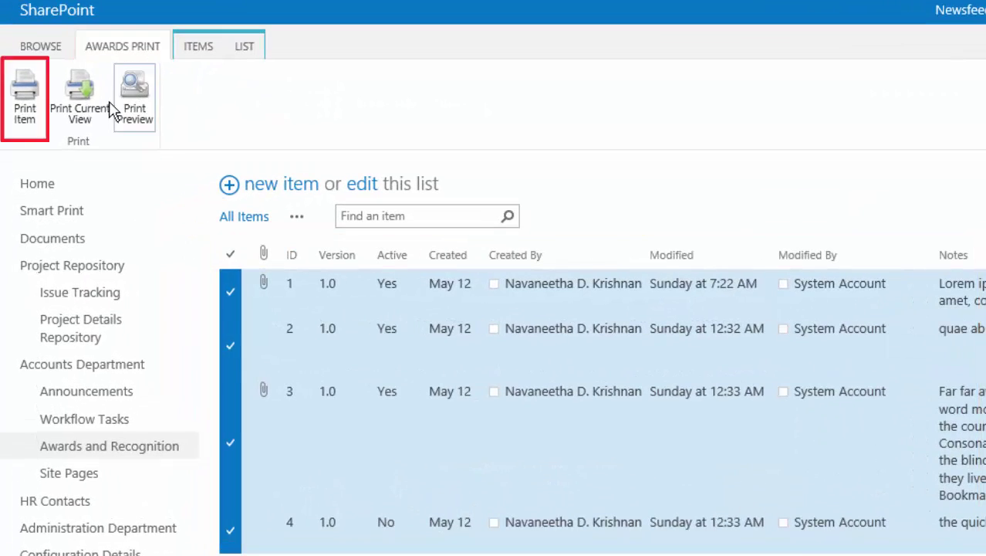
click(22, 114)
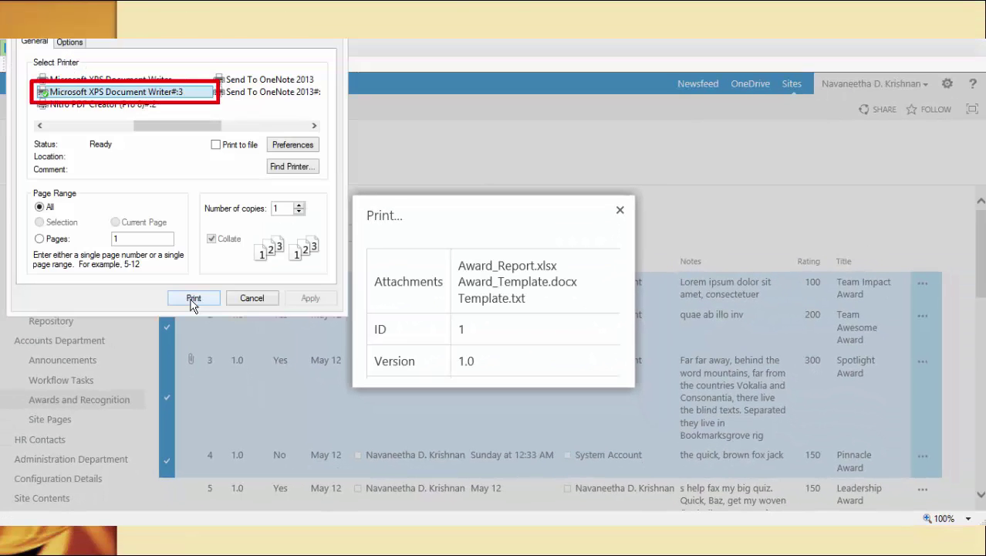
click(193, 300)
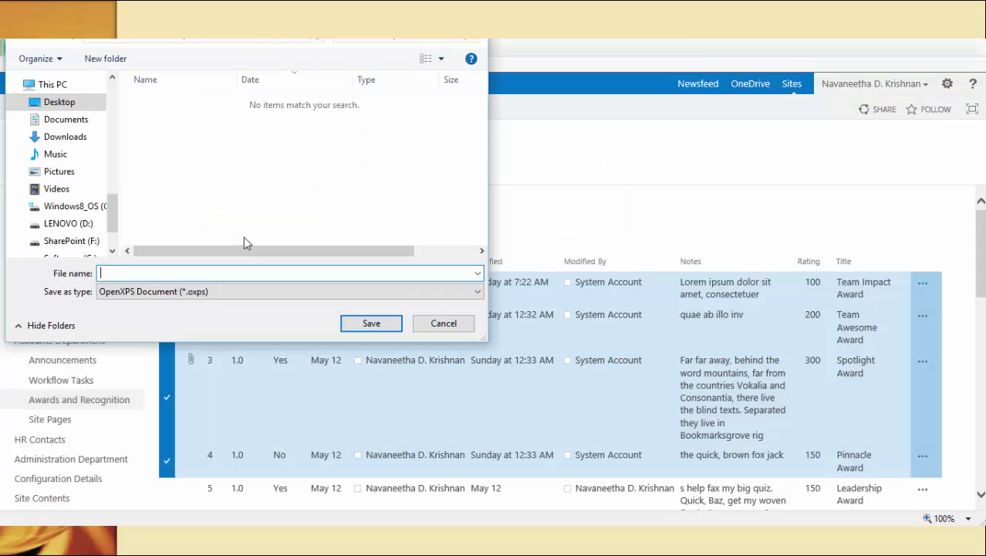
text(AttachmentDemo)
click(370, 322)
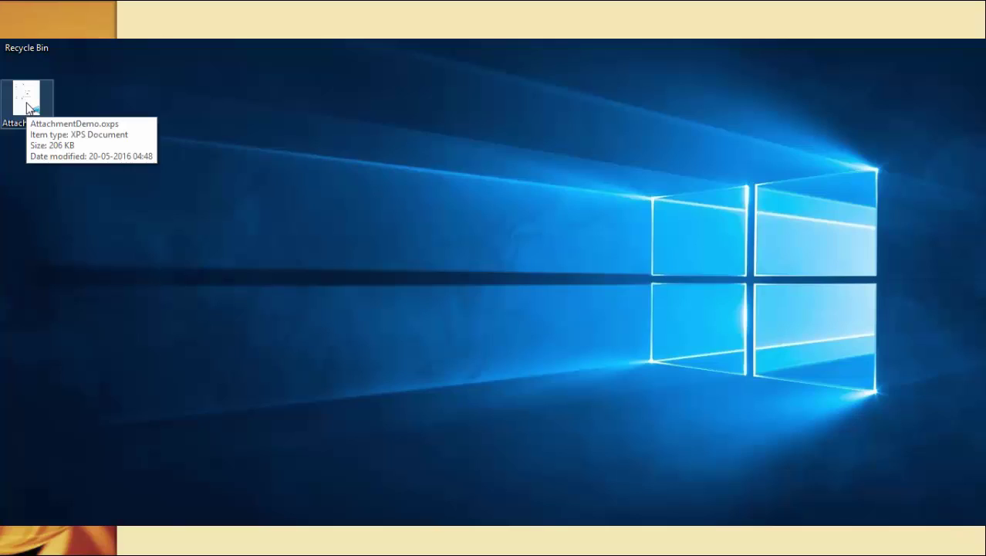
double_click(27, 101)
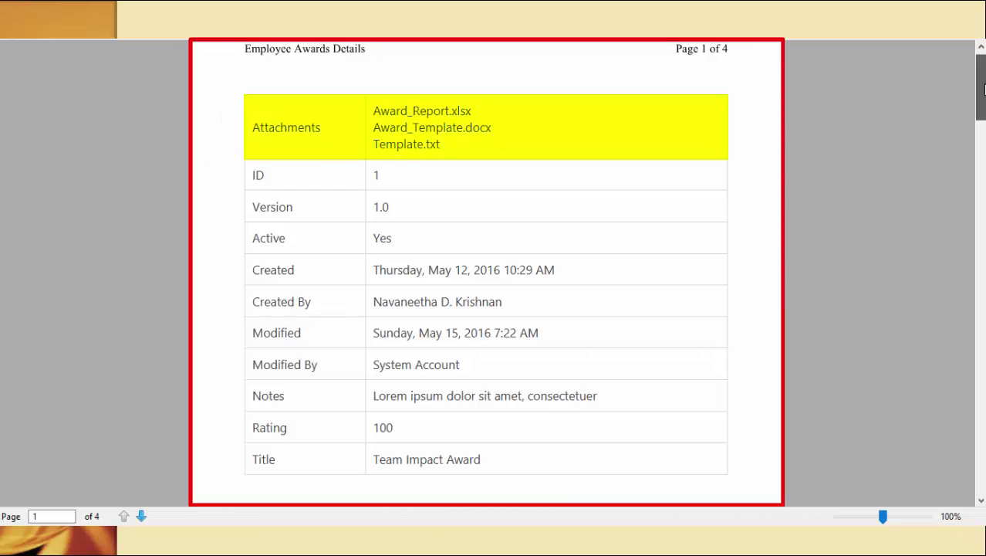
drag(983, 89, 963, 292)
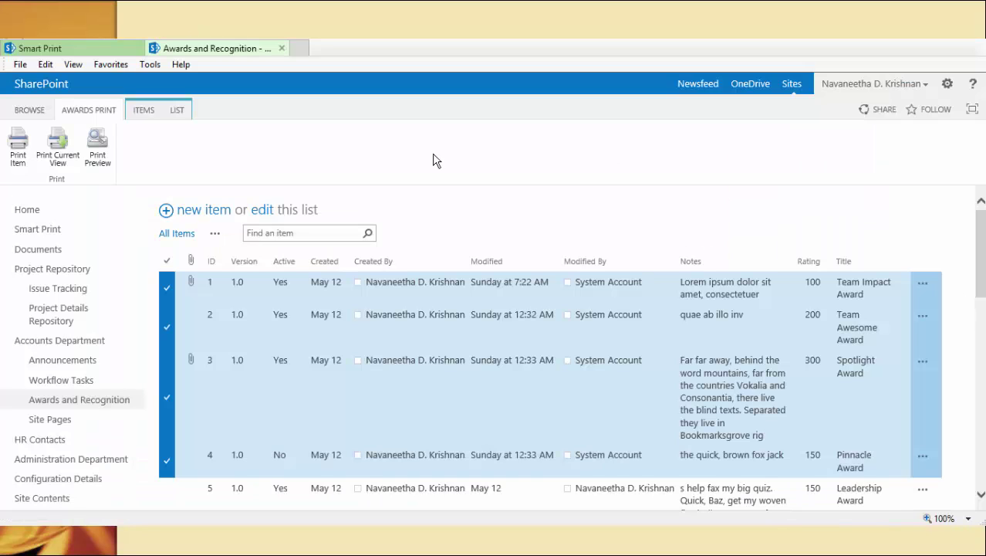
Add the Department and Sections Dep columns to the Awards and Recognition list's All Items view and save it.
click(177, 110)
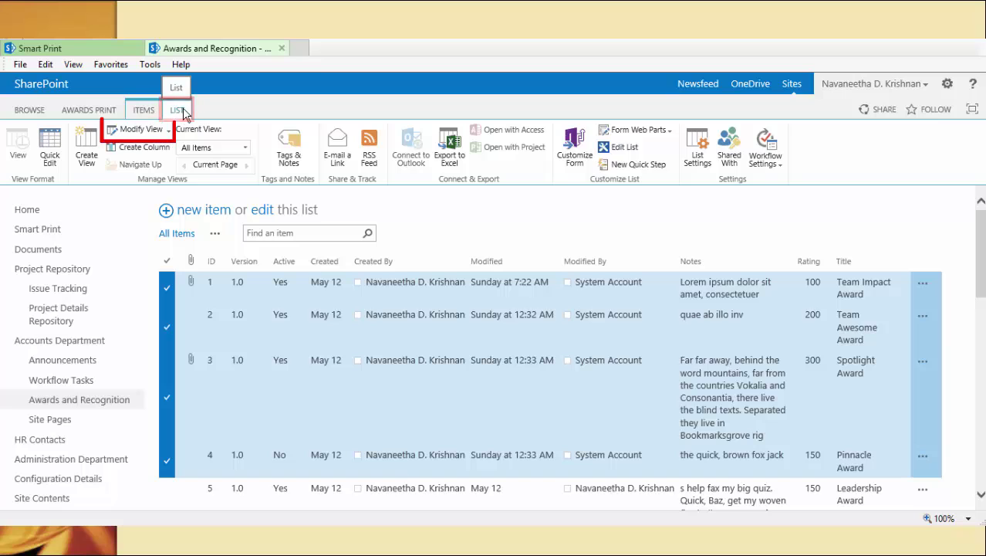
click(141, 129)
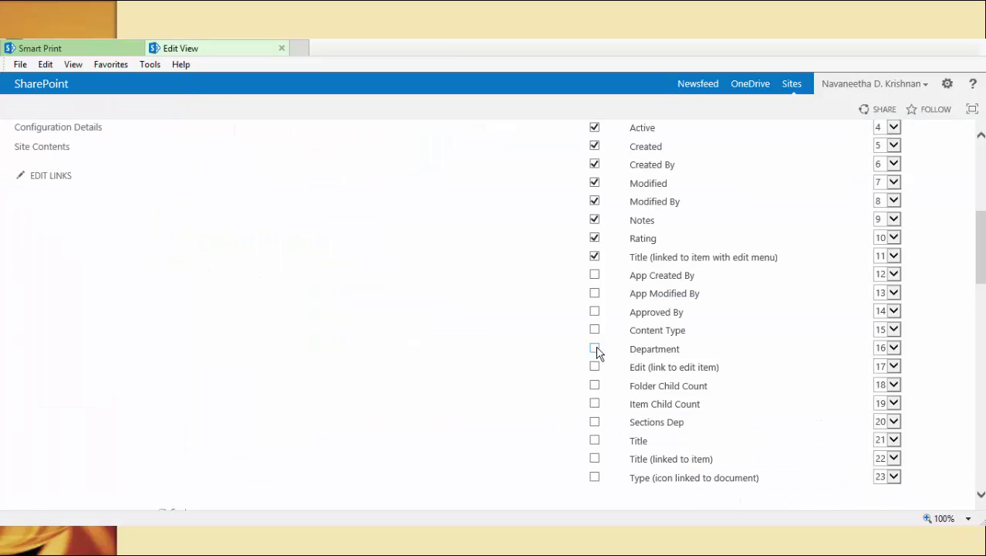
click(596, 349)
click(594, 422)
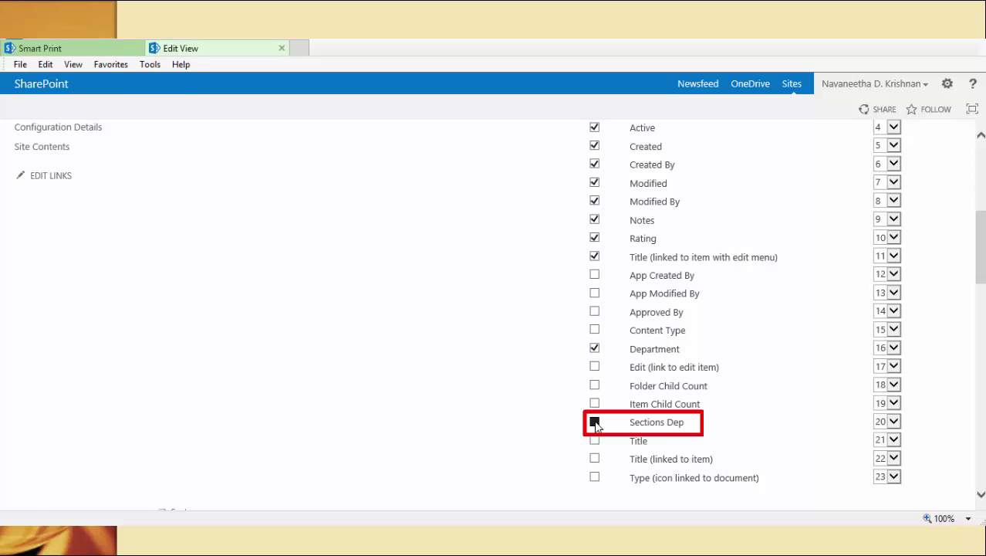
scroll(779, 405, down, 15)
click(870, 433)
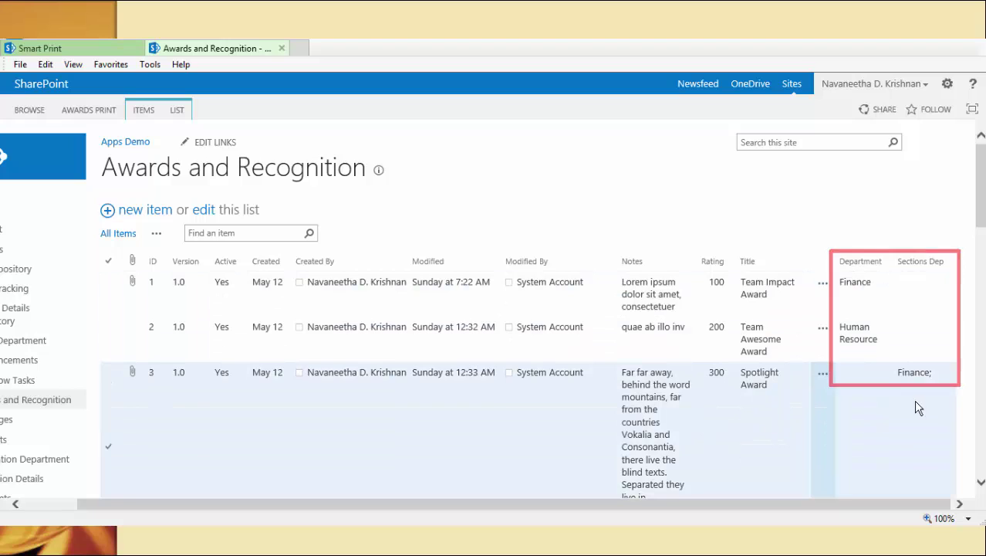
Select the Awards and Recognition items and print them with Microsoft XPS Document Writer#:3, saving the output on the Desktop as TaxonomyColumnDemo.
click(169, 296)
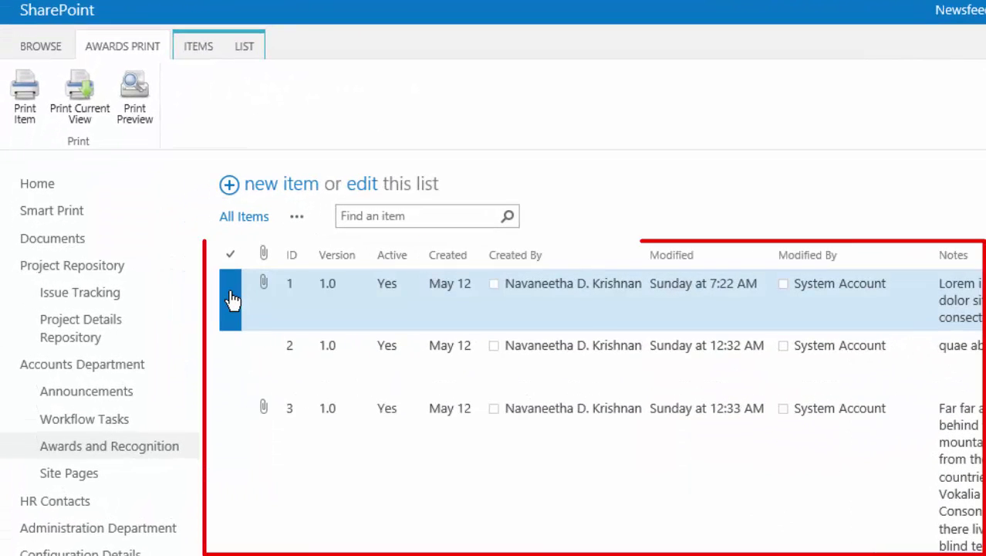
click(167, 261)
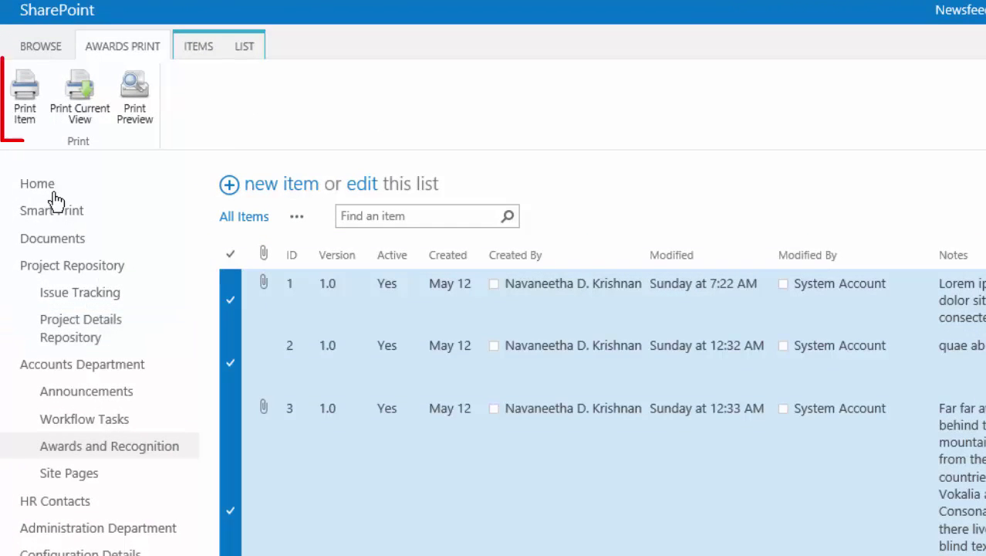
click(24, 91)
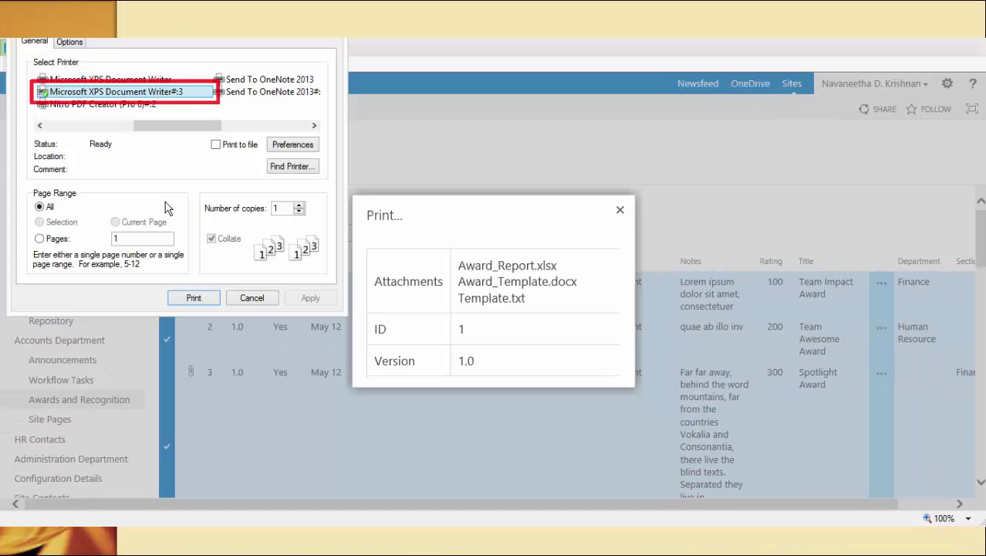
click(194, 297)
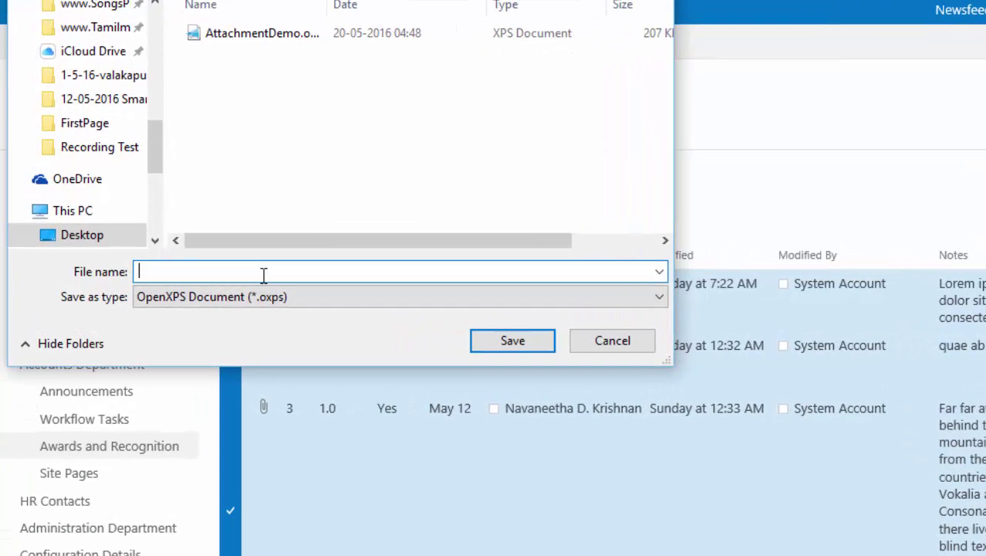
text(TaxonomyColumnDemo)
click(512, 340)
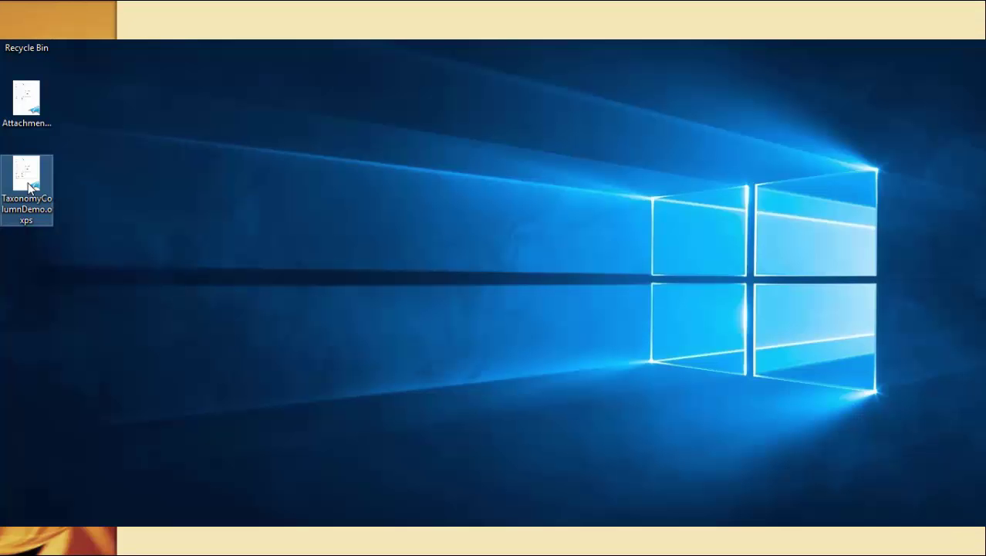
Open the TaxonomyColumnDemo file from the desktop and check the Department and Sections Dep values on its pages.
double_click(29, 187)
scroll(416, 316, down, 3)
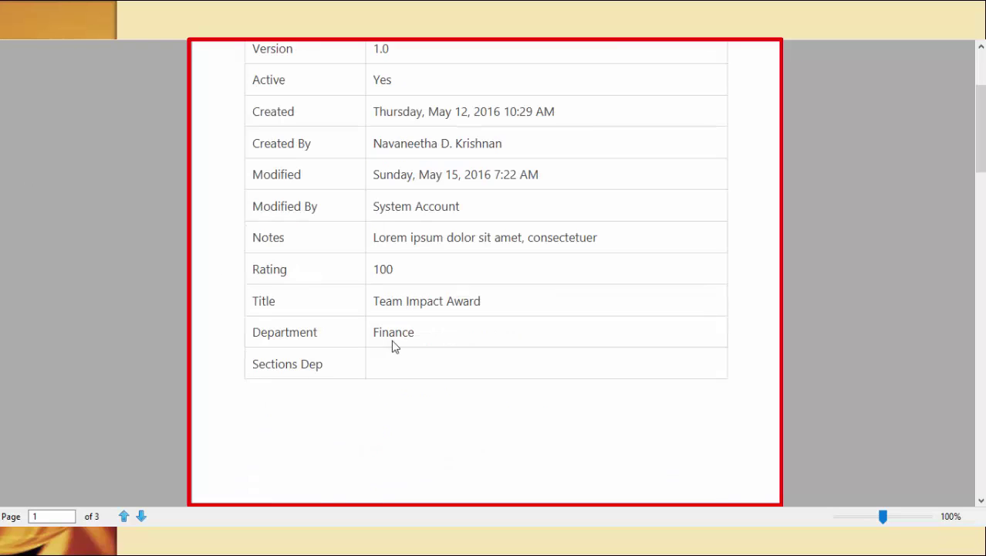
drag(378, 332, 498, 346)
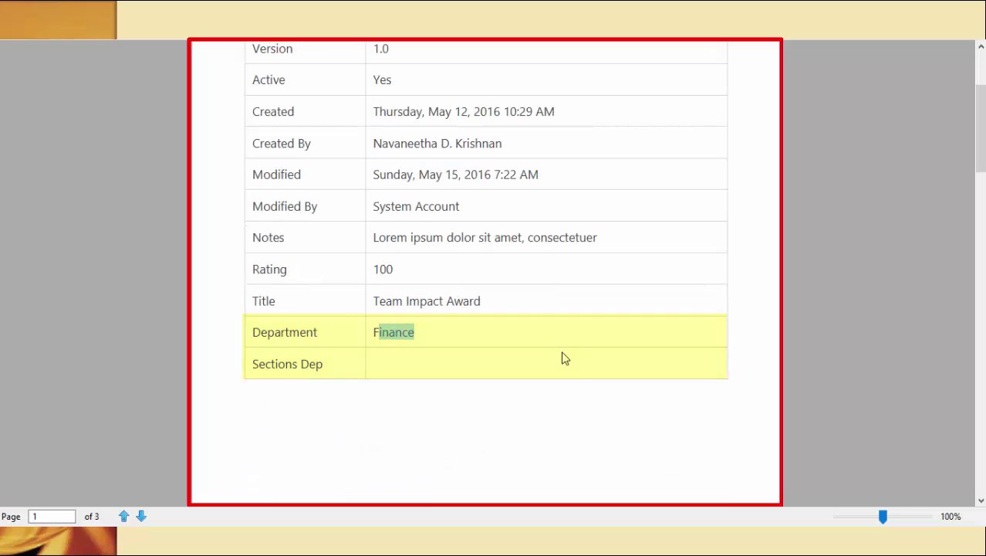
scroll(562, 357, down, 10)
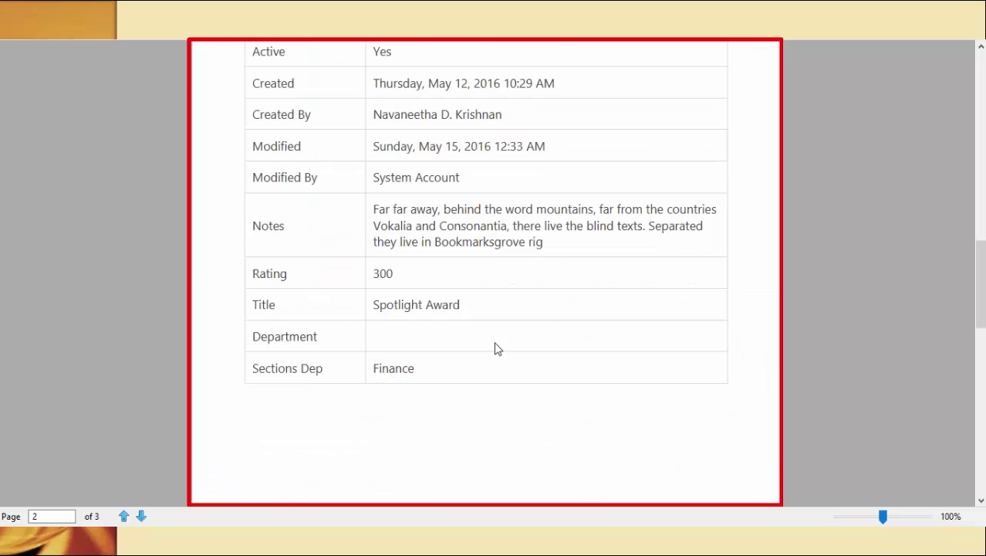
drag(386, 368, 559, 376)
scroll(560, 377, down, 10)
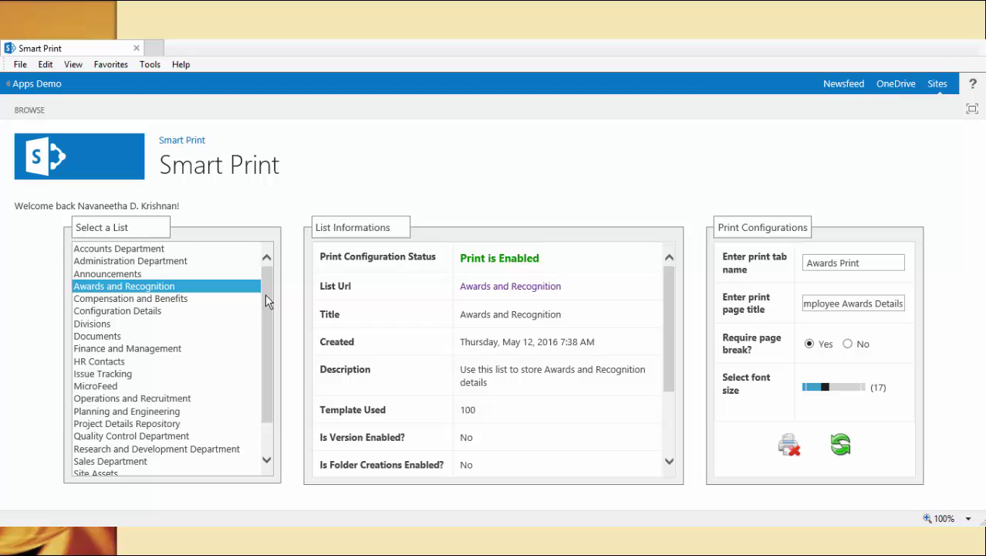
Enable Smart Print for the Announcements list with print tab name Print and page title Weekly Annoucements.
click(108, 273)
click(840, 264)
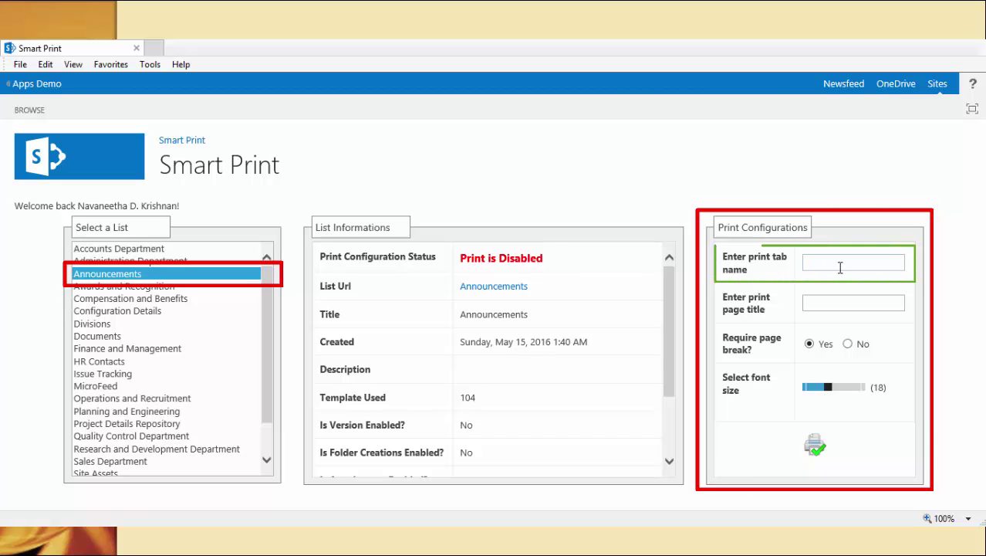
text(PRint)
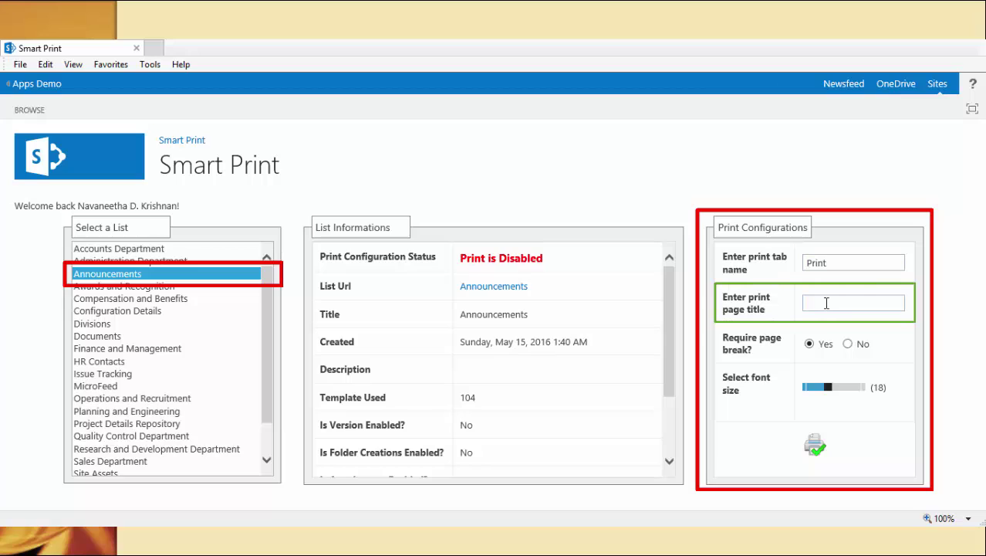
text(Weekly Annoucements)
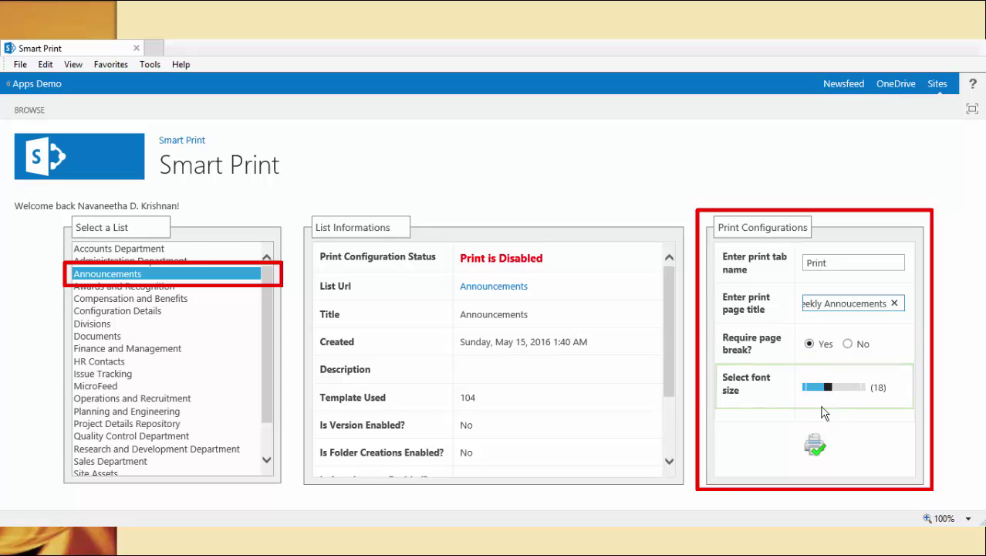
click(816, 448)
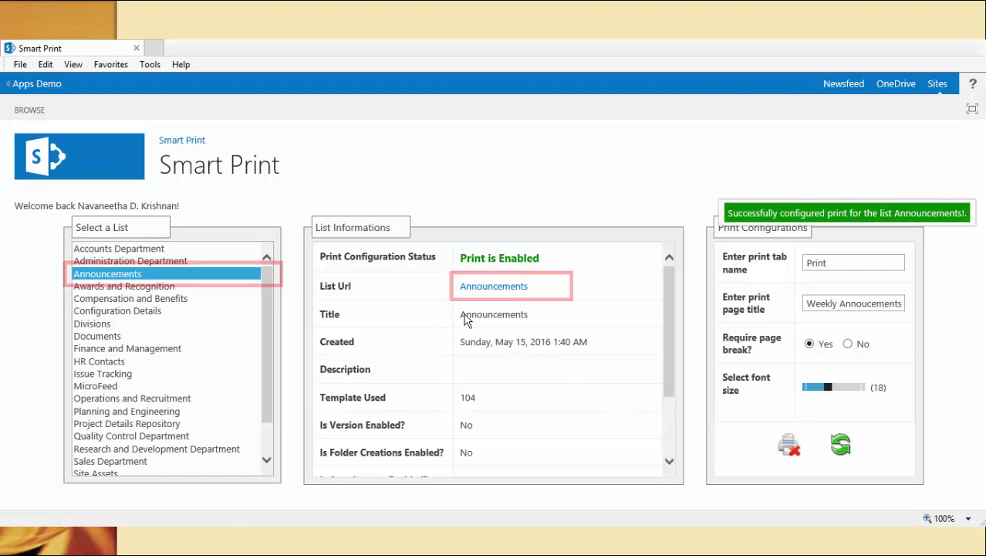
Print the GitHub announcement from the Announcements list with Microsoft XPS Document Writer#:3, saving the output on the Desktop as AnnoucementDemo.
click(483, 286)
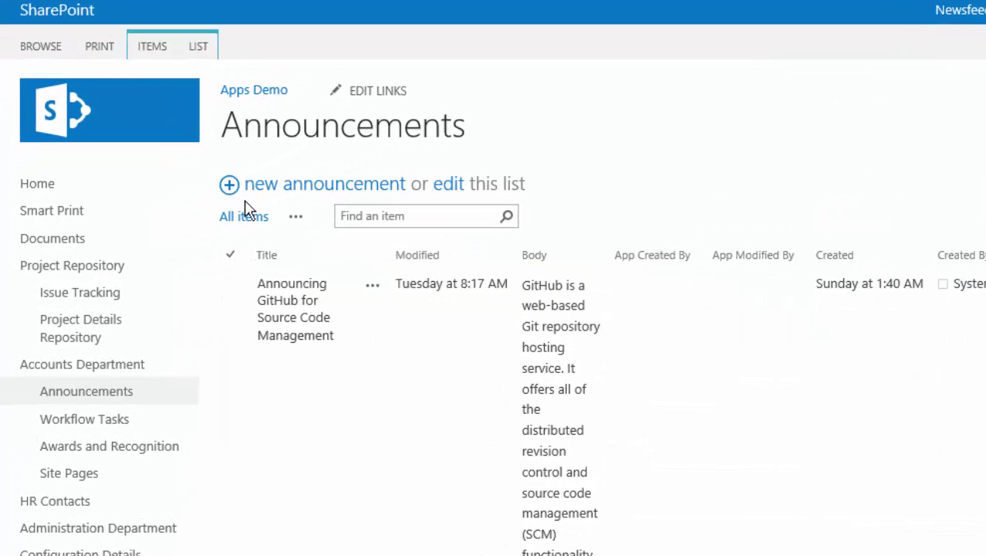
click(226, 324)
scroll(235, 323, down, 3)
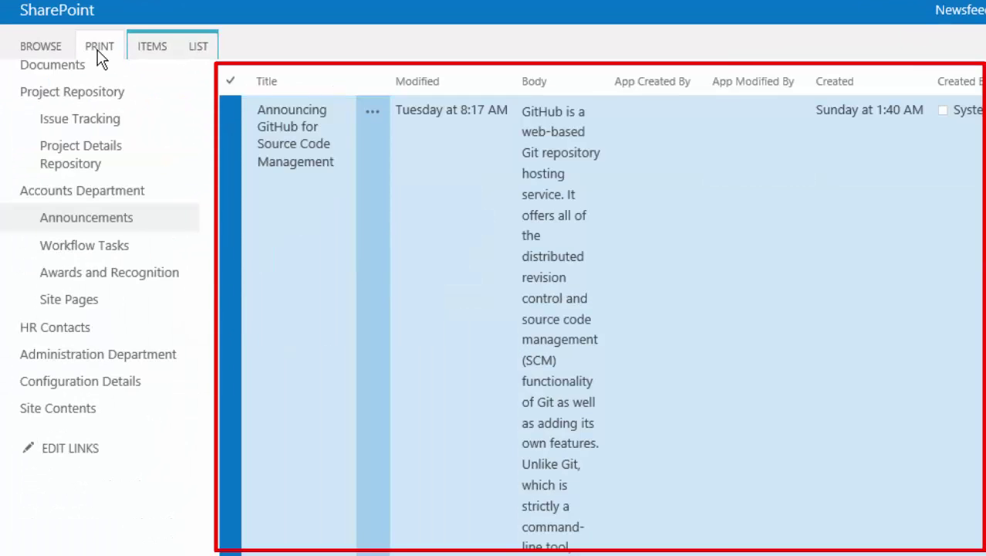
click(99, 46)
click(26, 88)
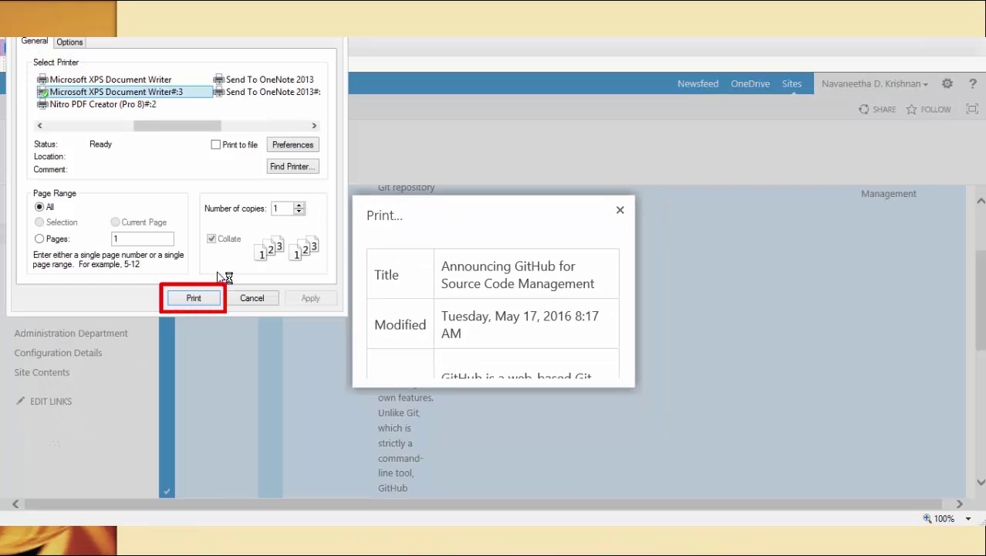
click(203, 304)
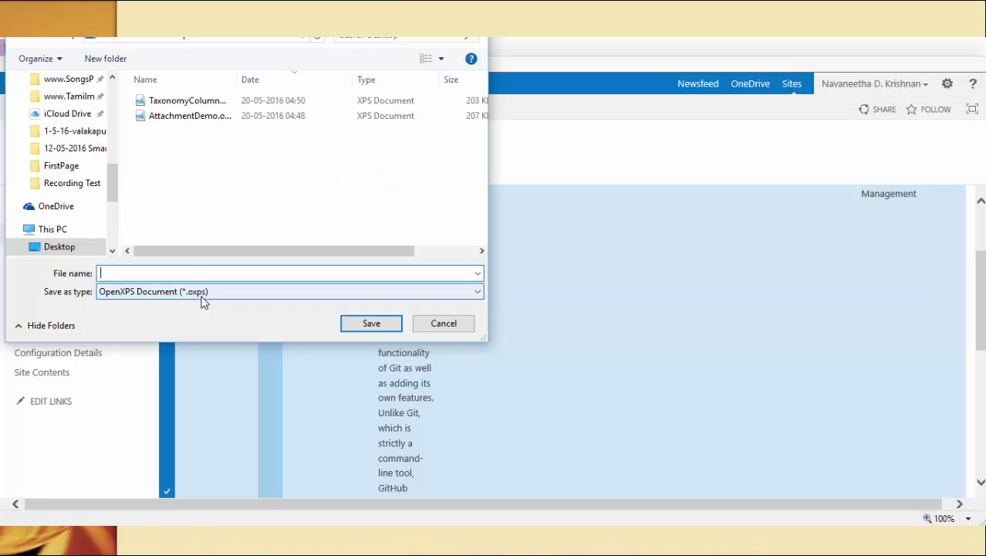
text(AnnouncementDemo)
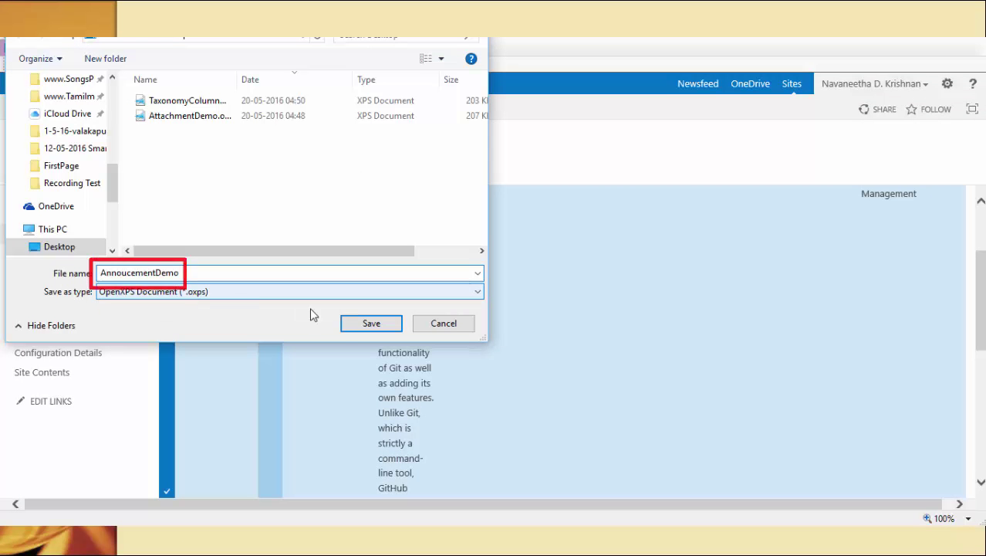
click(371, 322)
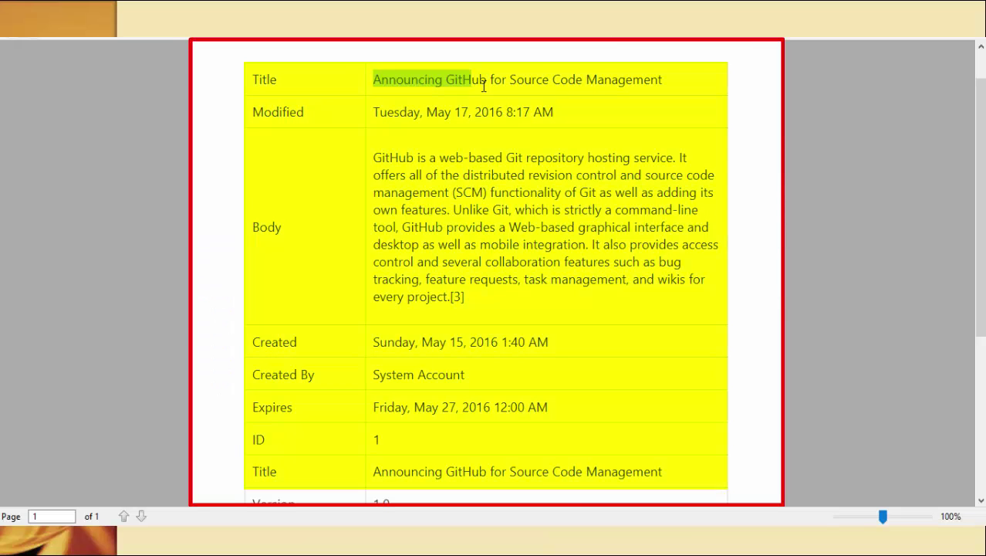
Check the Title and Body values in the printed announcement document.
drag(479, 80, 576, 81)
drag(376, 80, 640, 88)
drag(374, 158, 485, 312)
click(541, 316)
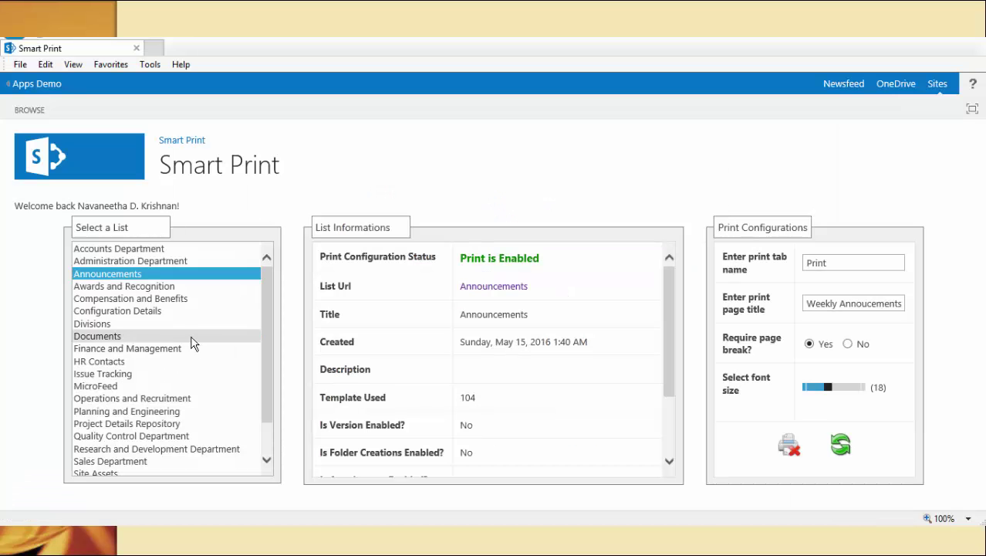
Enable Smart Print for the Project Details Repository list with tab name Print, page title Project Details Repository, page breaks and font size 18.
click(154, 423)
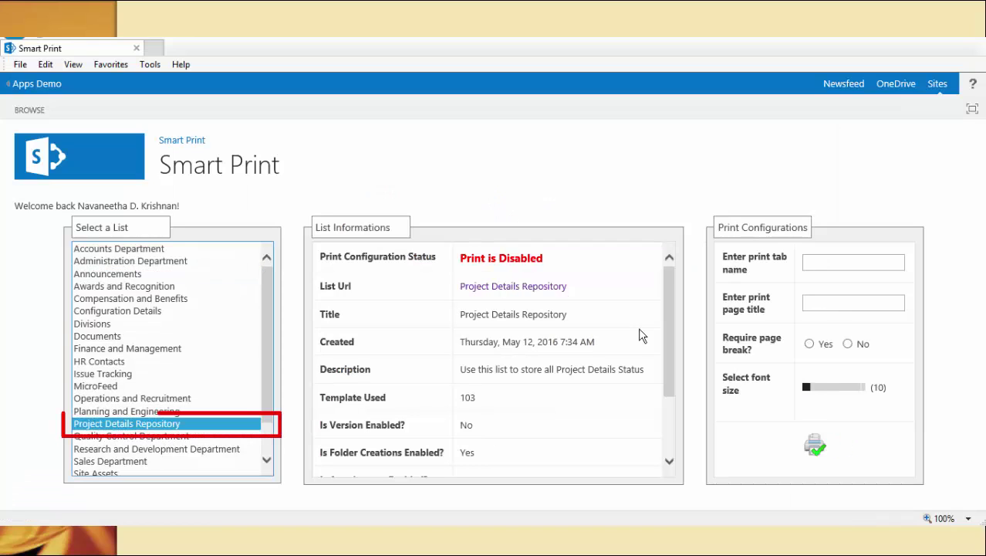
click(826, 266)
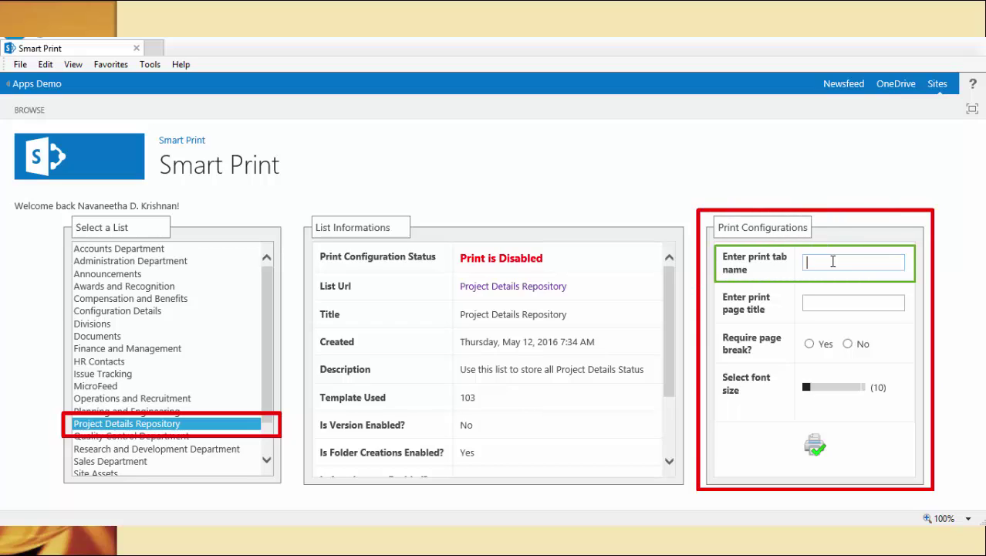
text(Print)
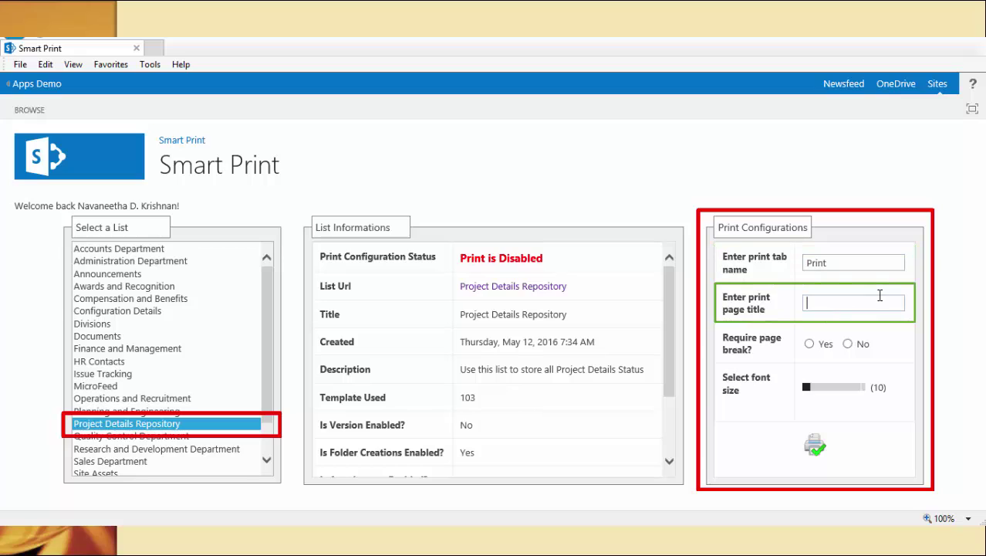
click(880, 303)
text(Project Details Repository)
click(809, 344)
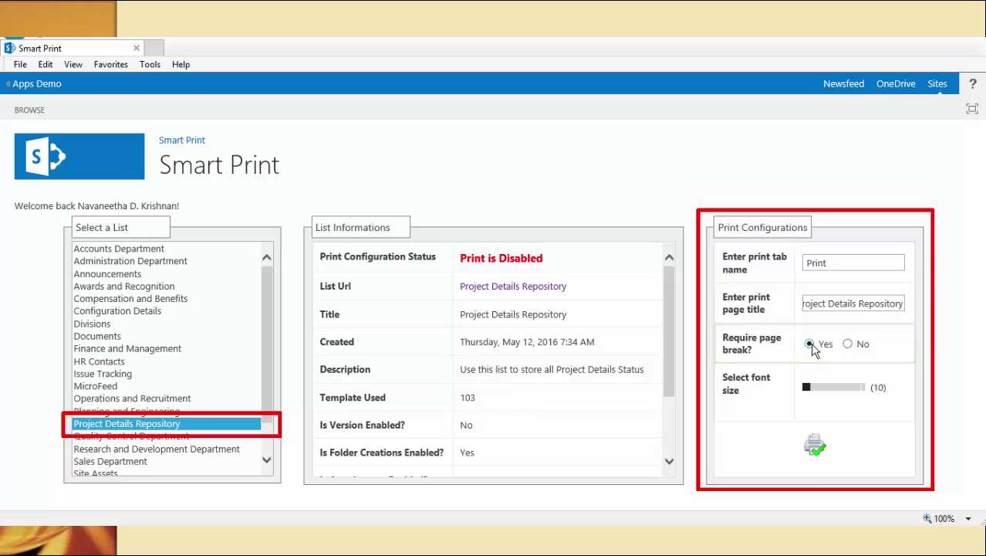
drag(808, 387, 829, 386)
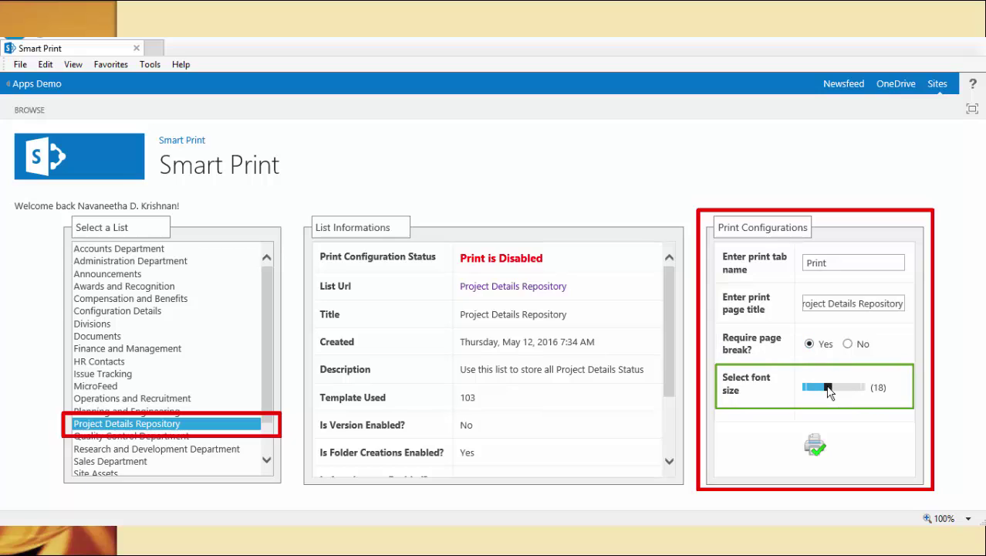
click(815, 446)
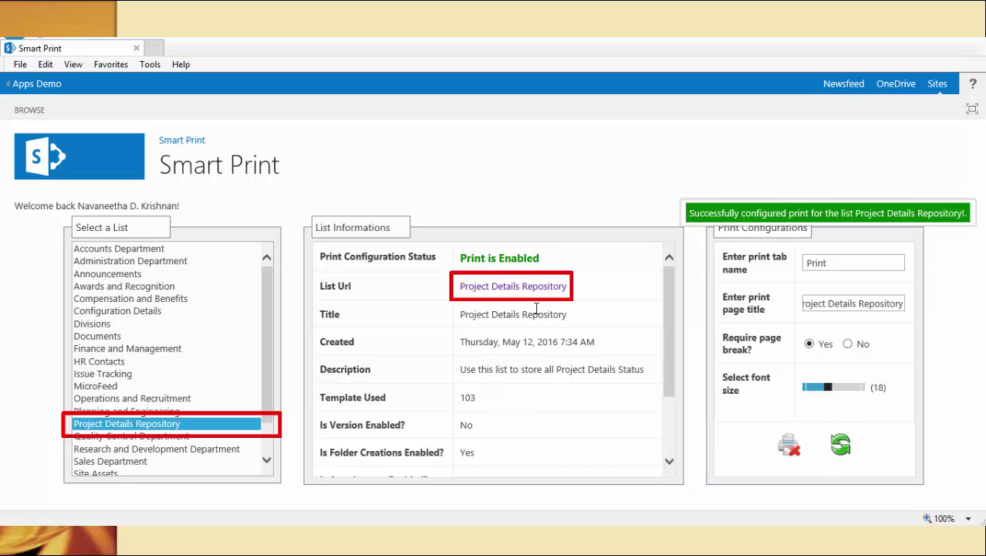
Print all Project Details Repository links with Microsoft XPS Document Writer#:3, saving the output on the Desktop as LinksDemo.
click(514, 287)
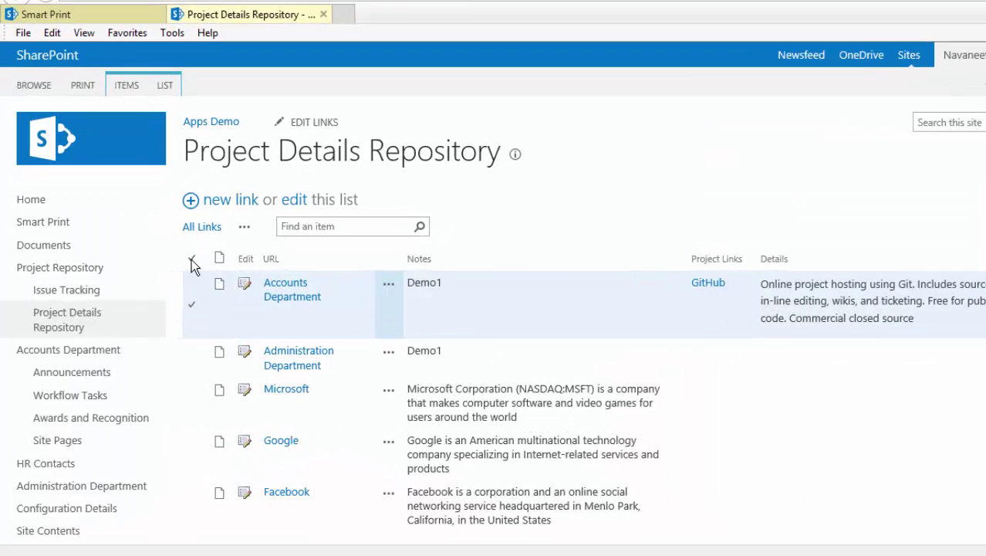
click(192, 258)
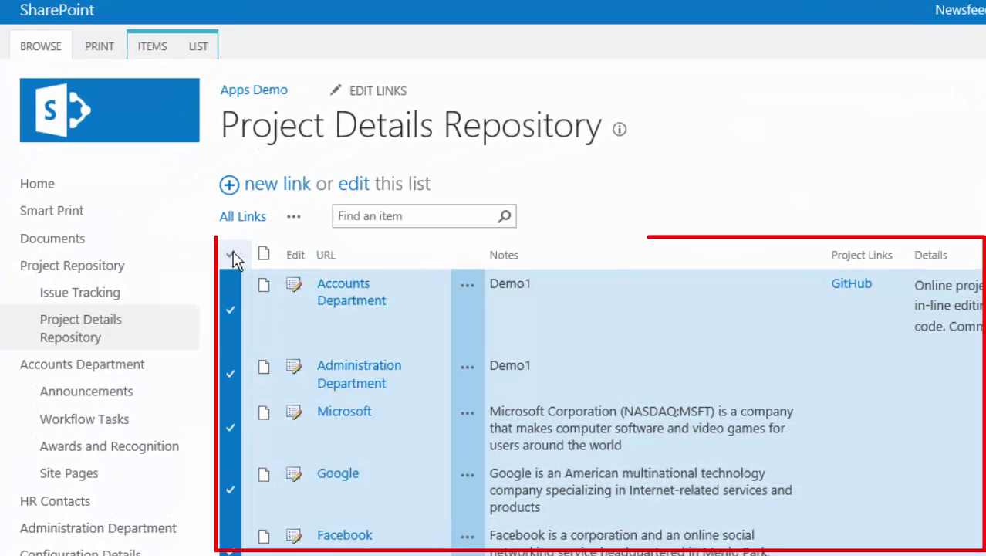
click(100, 47)
click(25, 96)
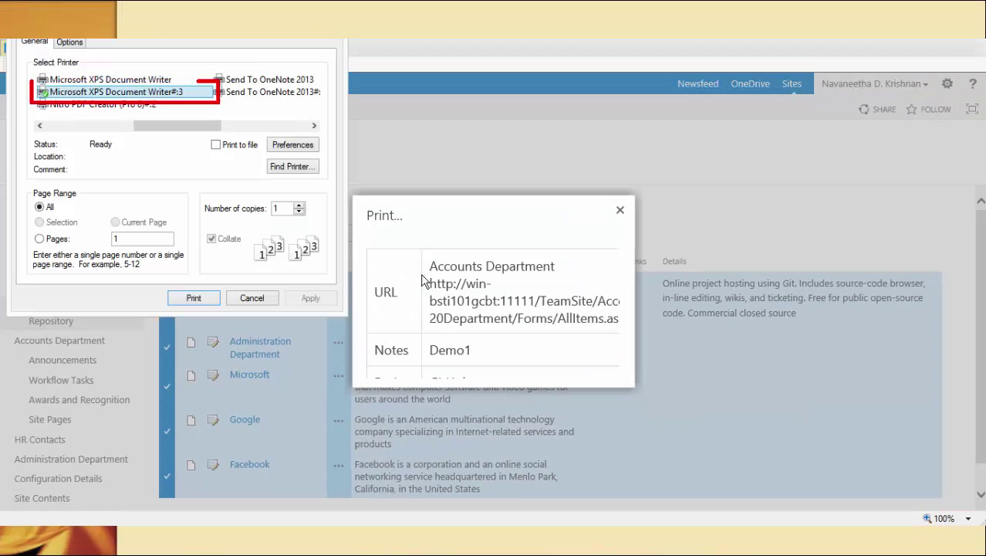
click(200, 298)
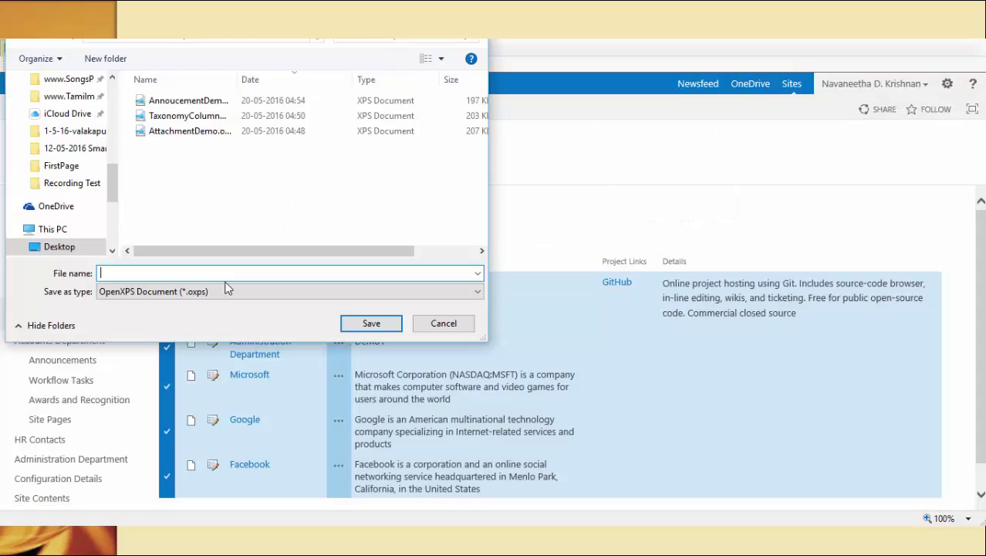
text(LinksDemo)
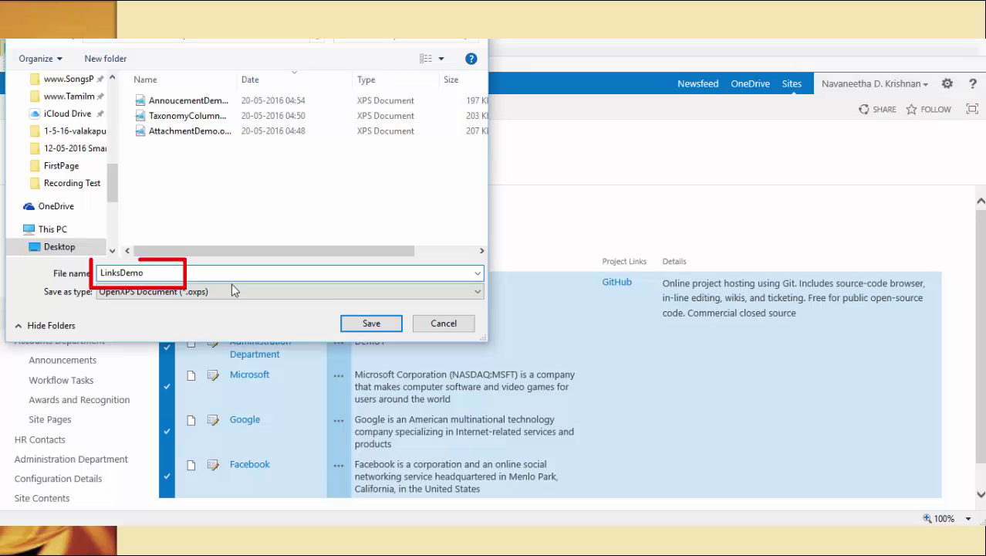
click(371, 323)
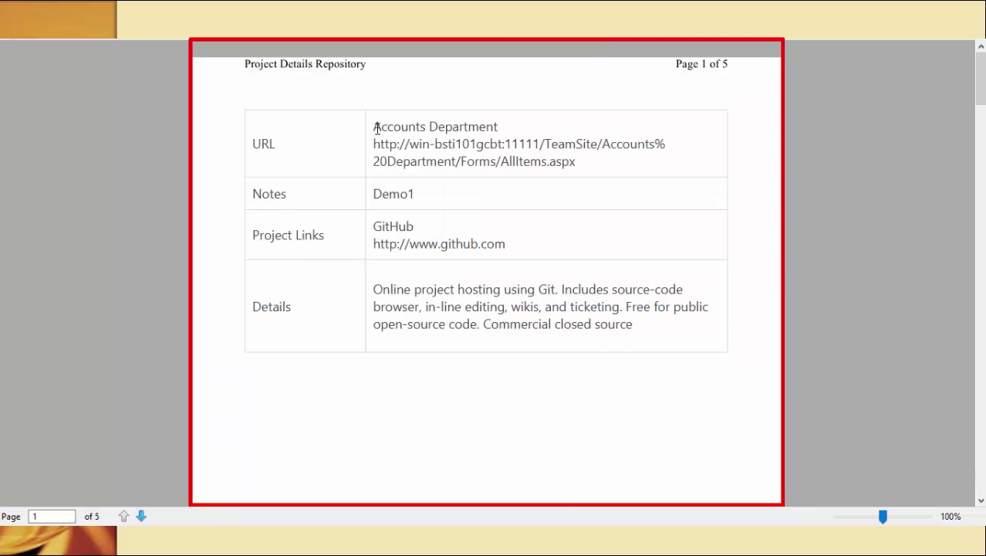
Check the URL values across the pages of the printed Project Details Repository document, and close it.
drag(375, 124, 577, 162)
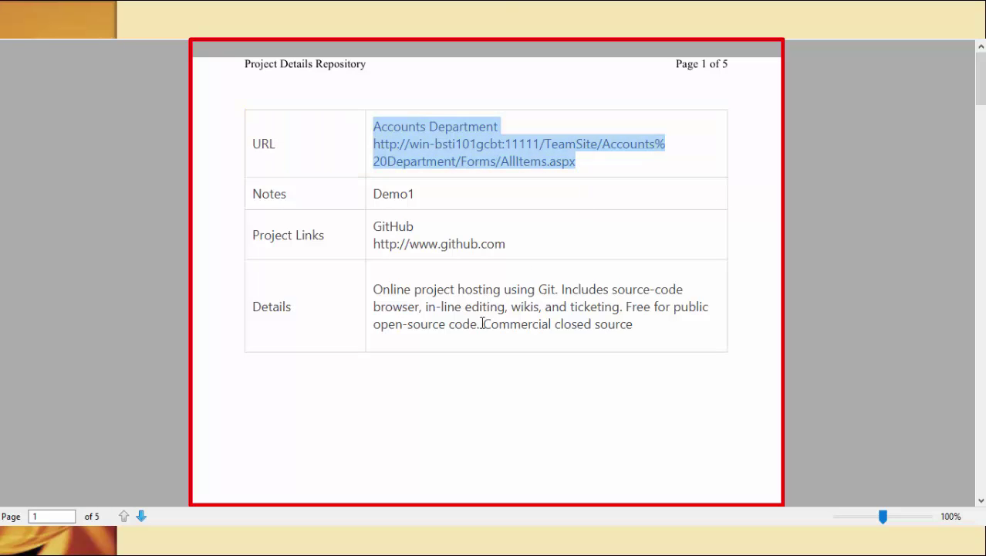
scroll(480, 328, down, 10)
drag(374, 64, 517, 116)
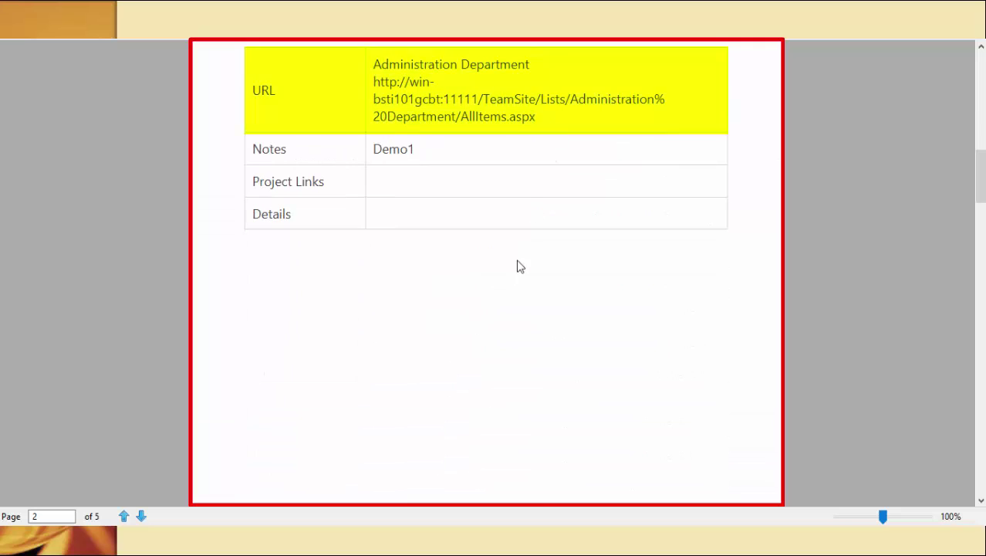
scroll(502, 311, down, 10)
key(alt+F4)
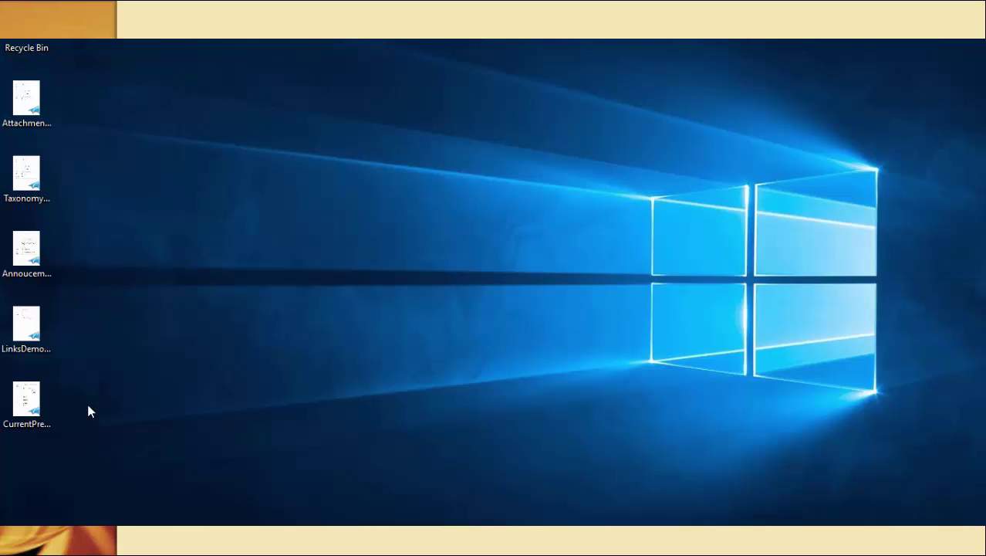
Open the CurrentPre... file from the desktop and look through its printout of the All Links page for comparison.
double_click(26, 400)
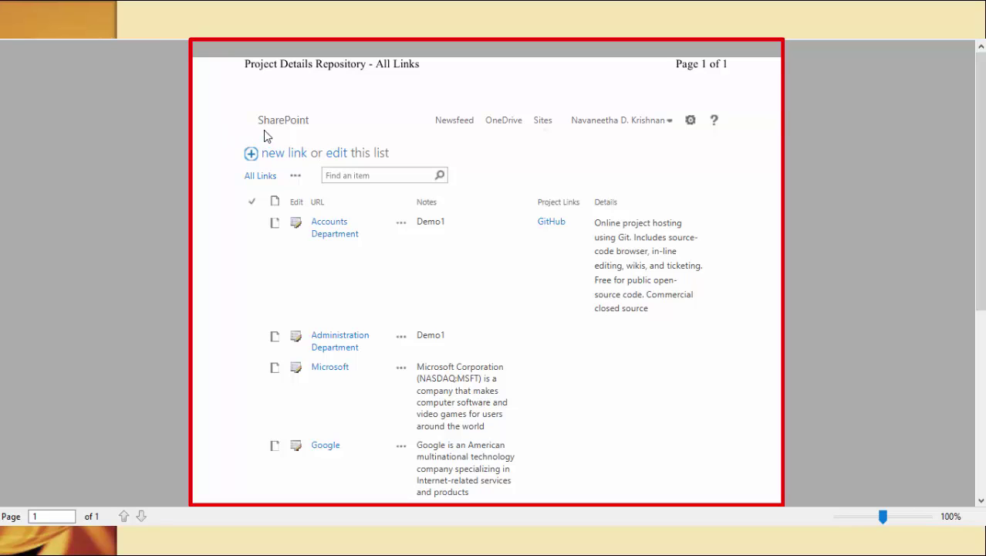
drag(981, 116, 981, 200)
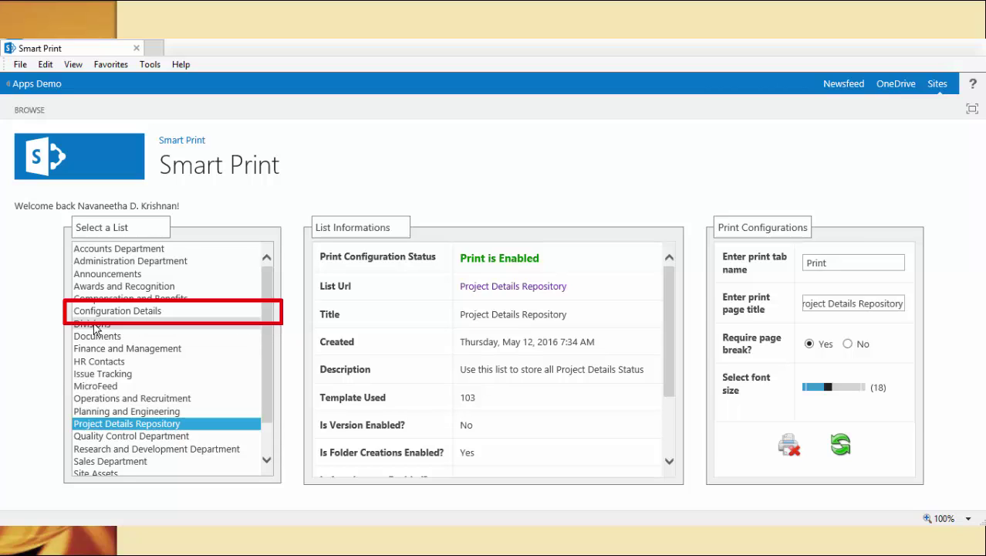
Enable Smart Print for the Configuration Details list with tab name Print, page title Configuration Details, page breaks and font size 19.
click(116, 311)
click(824, 264)
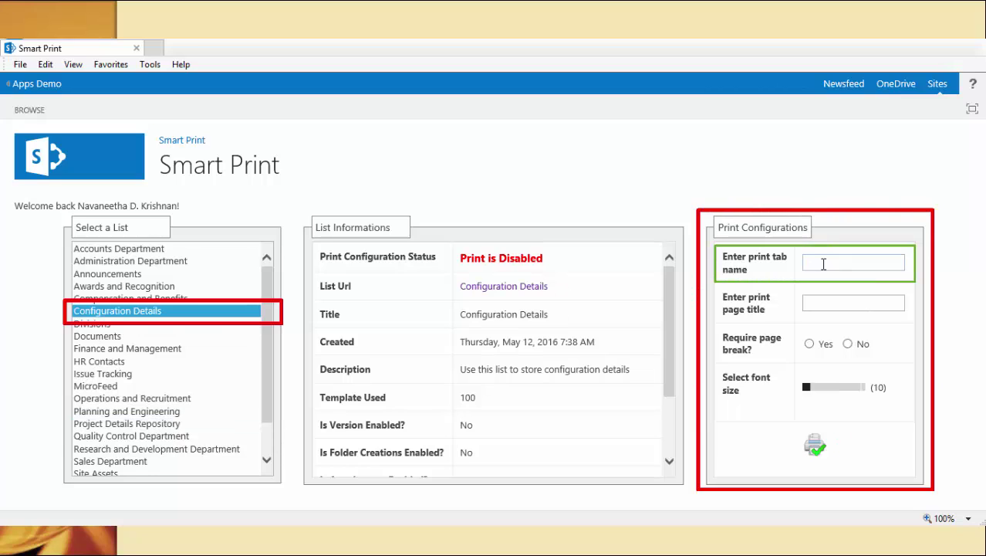
text(Print)
click(839, 301)
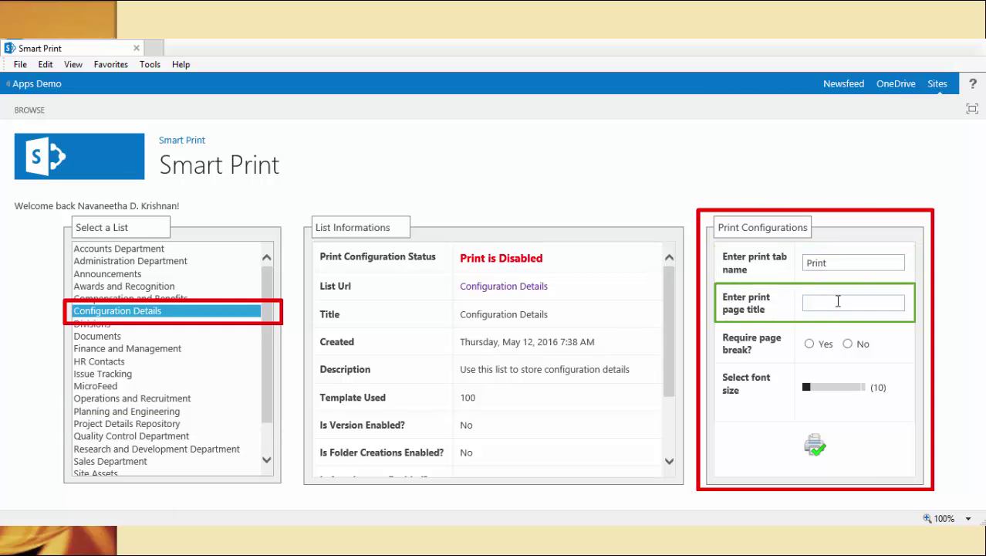
text(Configuration Details)
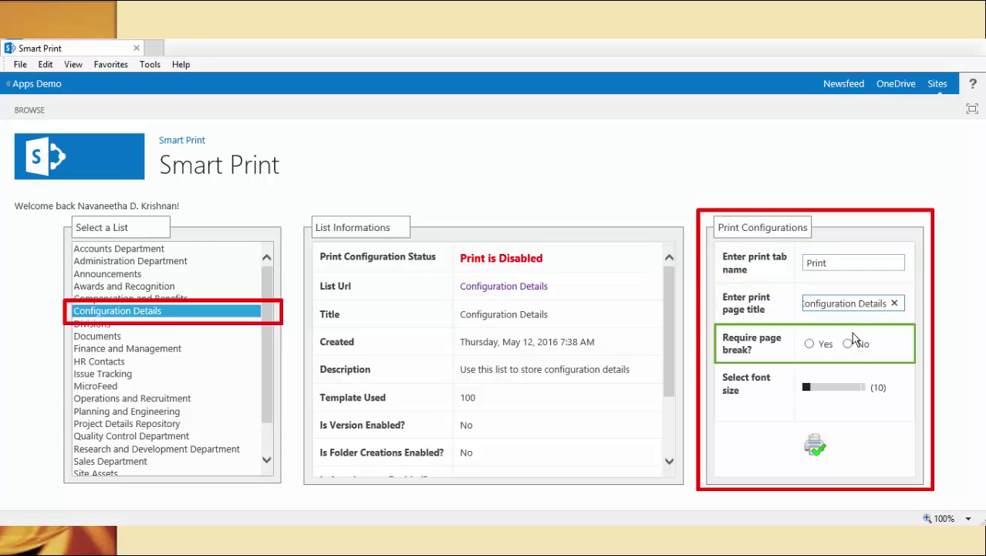
click(809, 344)
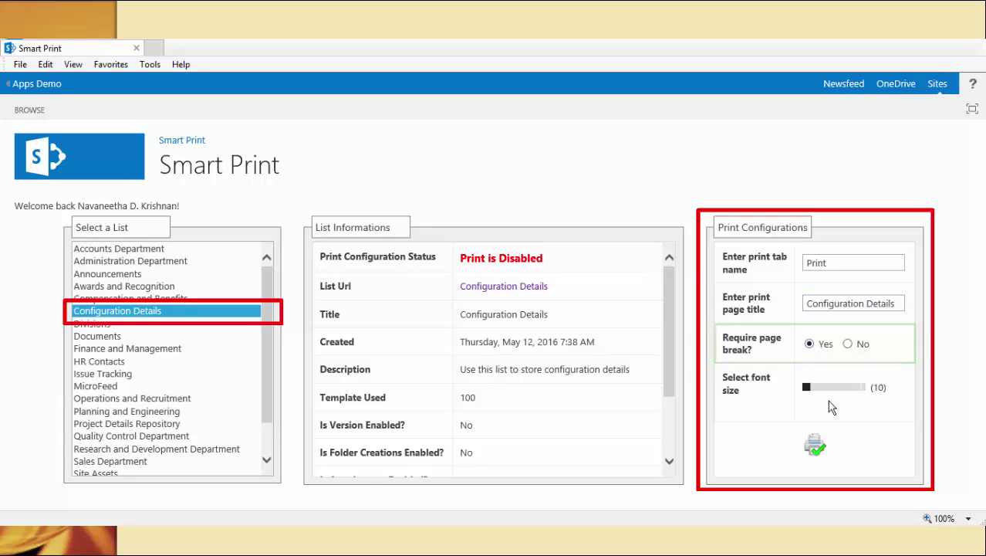
click(830, 386)
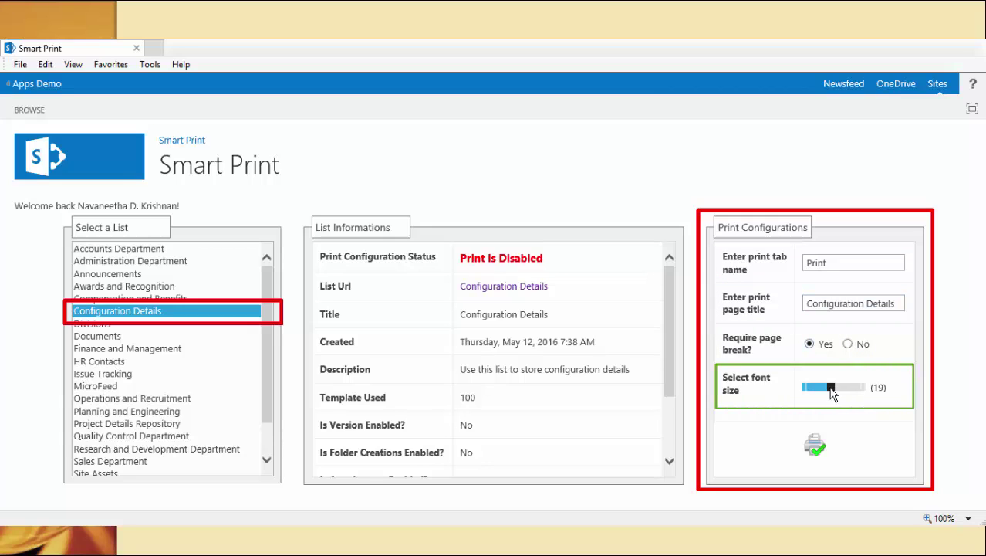
click(816, 444)
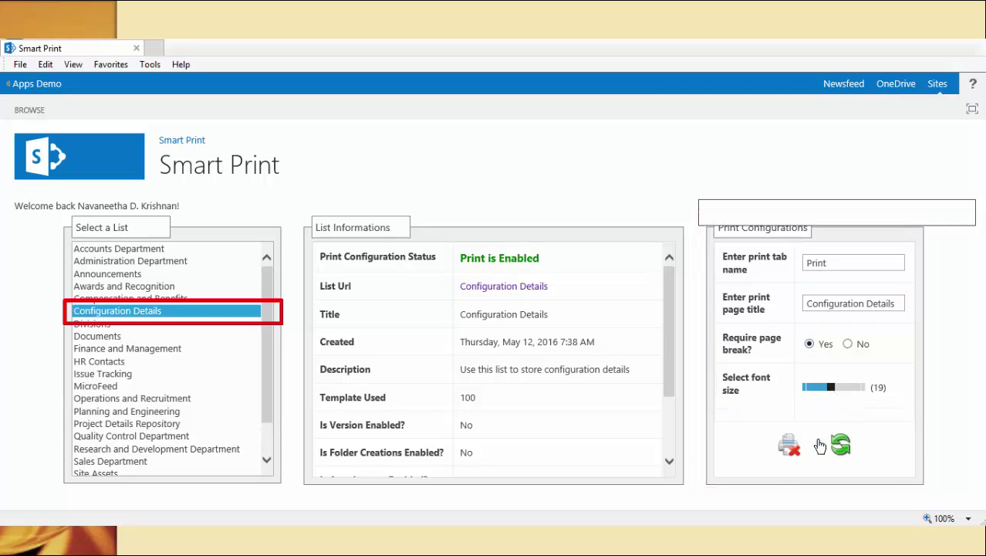
Print the computer configuration item of the Configuration Details list with Microsoft XPS Document Writer#:3, saving the output on the Desktop as ConfigDemo.
click(504, 287)
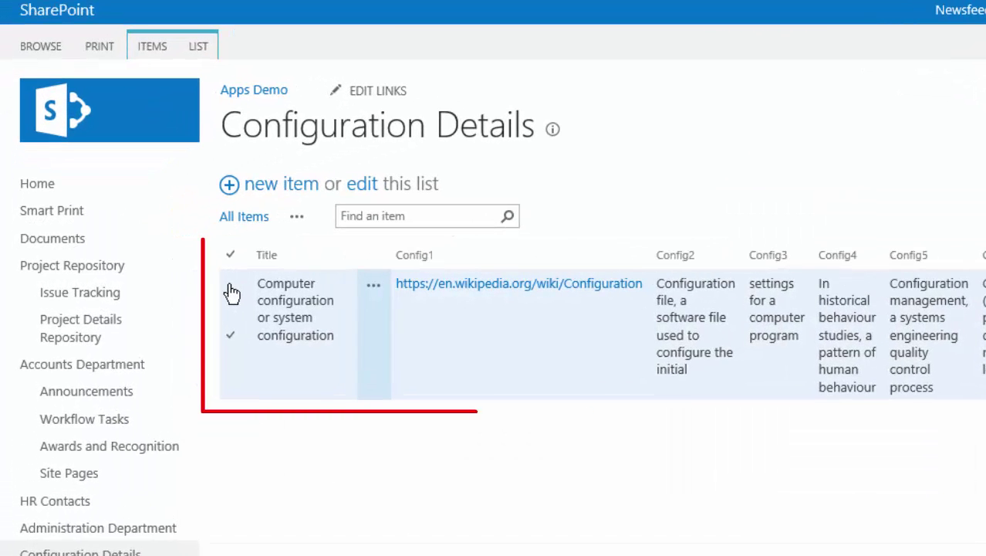
click(179, 258)
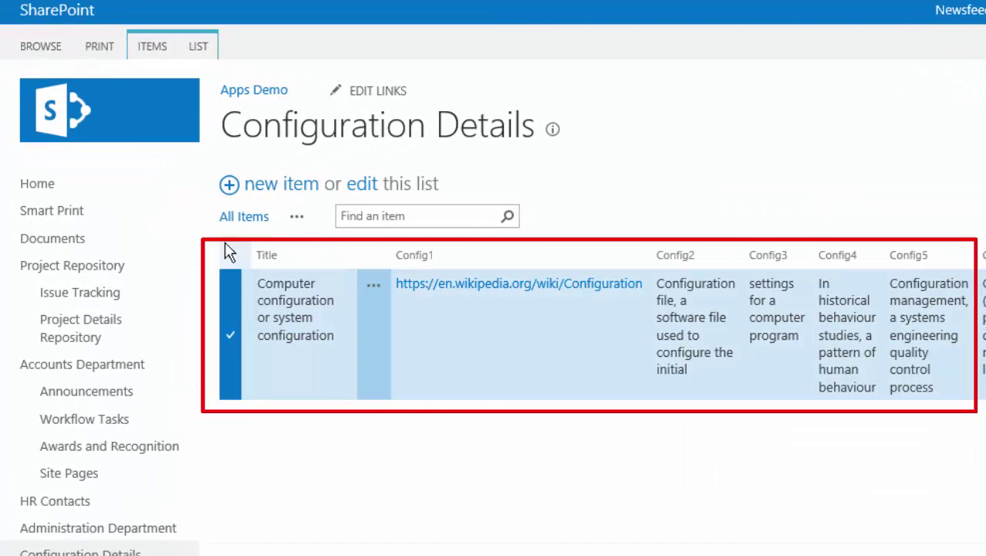
click(100, 47)
click(23, 100)
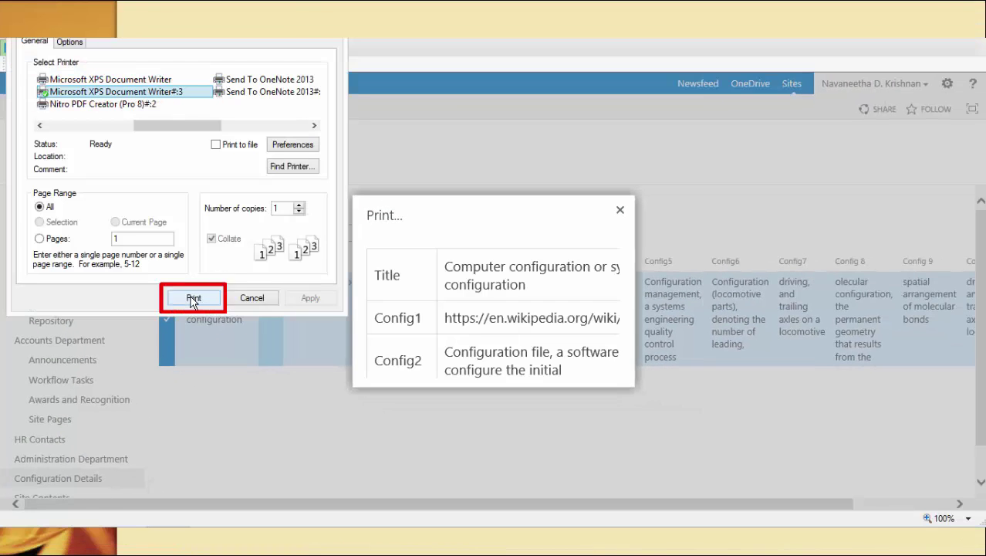
click(193, 299)
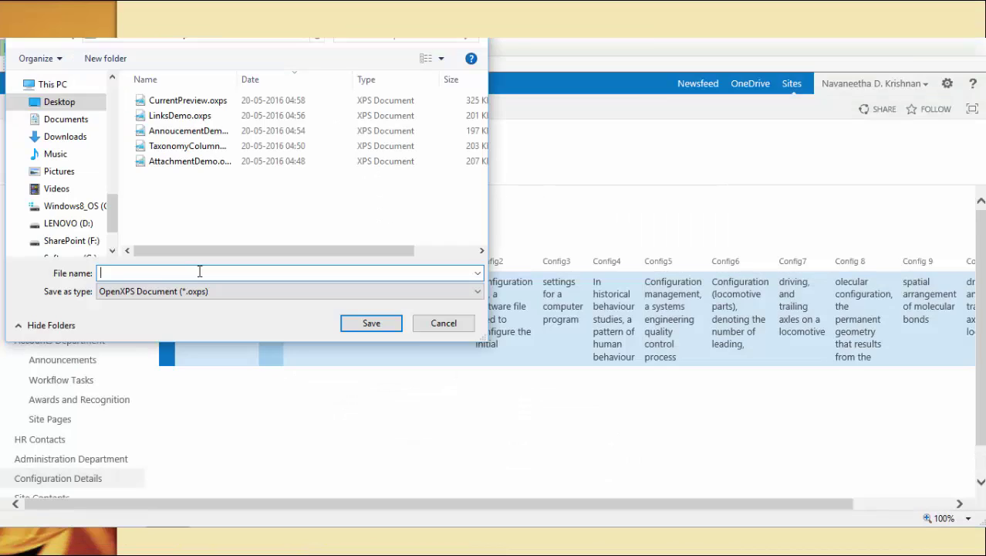
text(ConfigDemo)
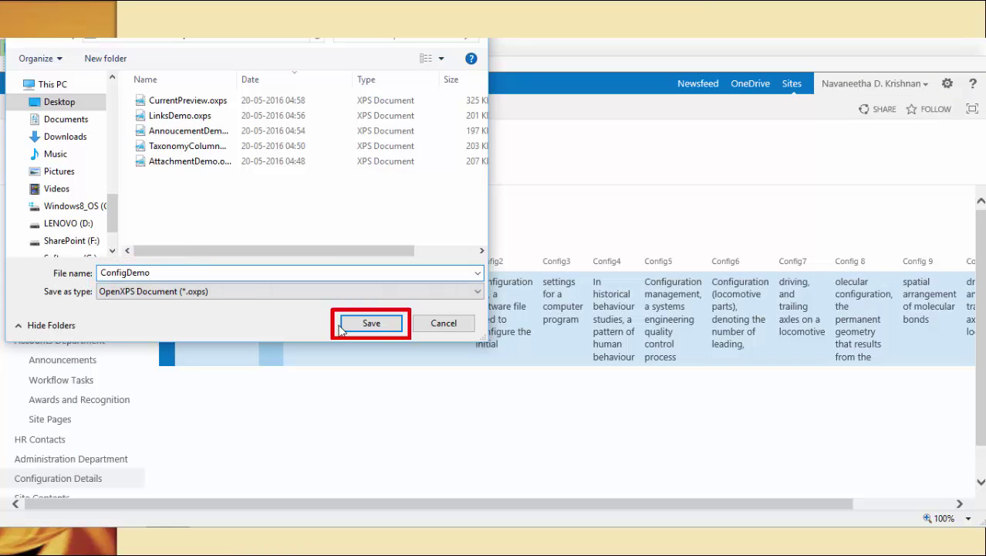
click(369, 325)
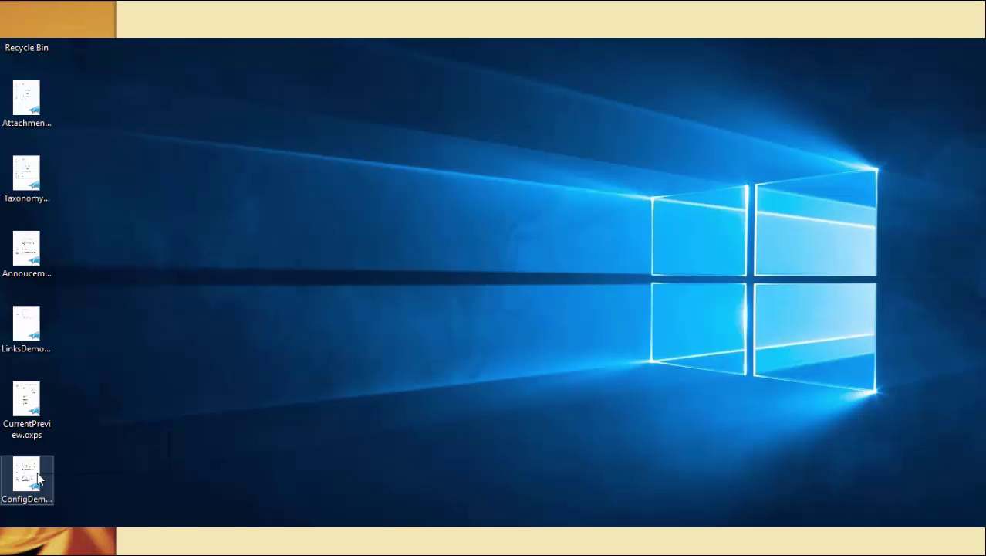
Open the ConfigDemo file from the desktop and look through all the Config fields of the printed item.
mouse_move(37, 479)
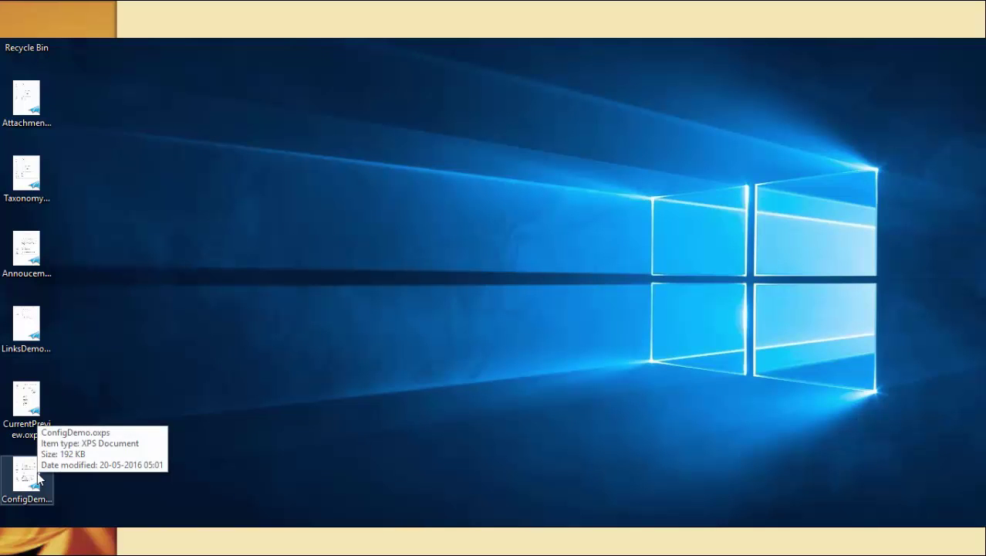
double_click(27, 475)
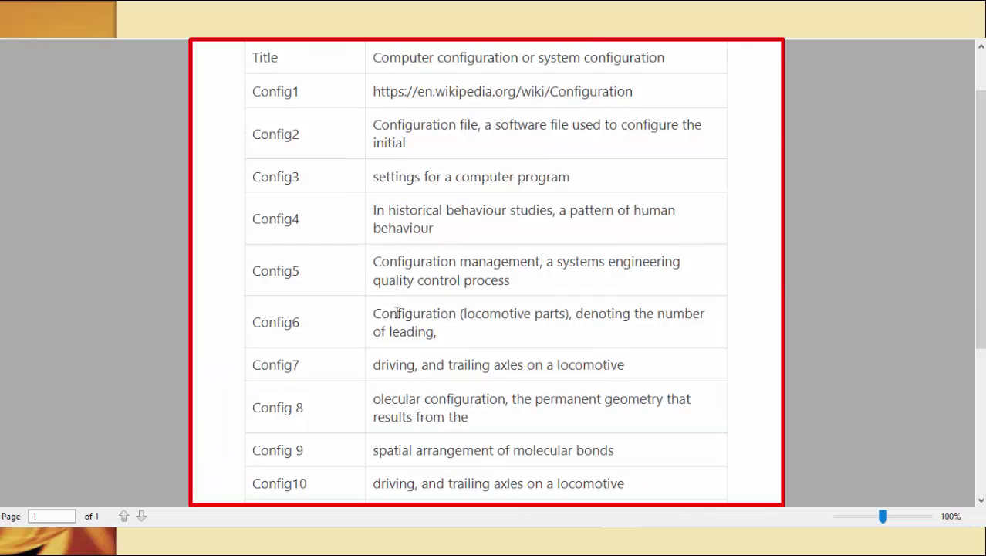
scroll(396, 313, down, 3)
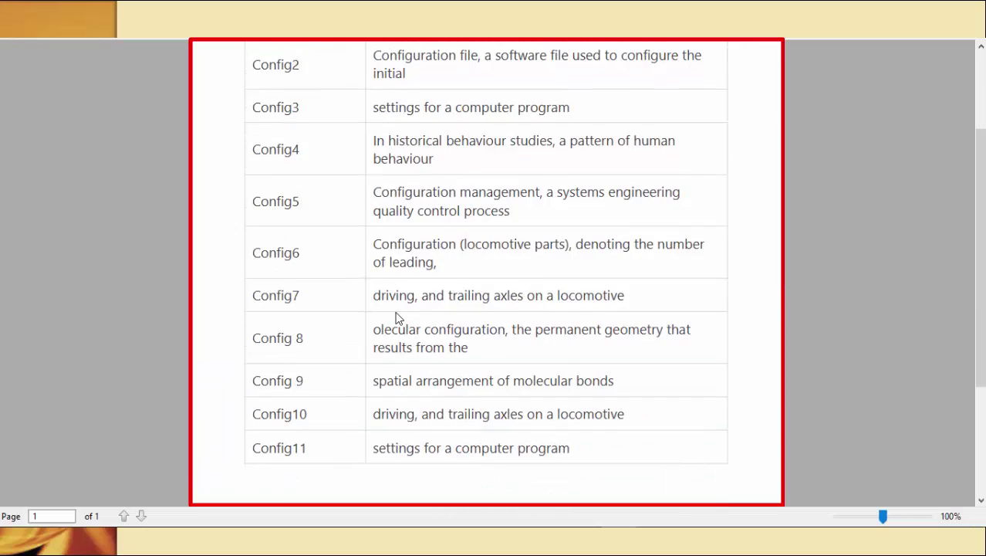
scroll(396, 313, down, 2)
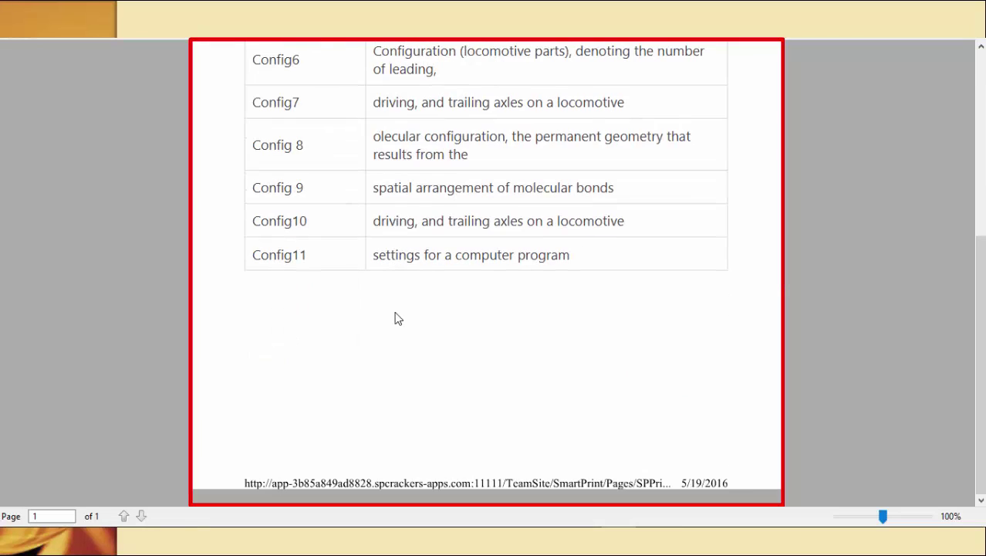
scroll(396, 316, up, 3)
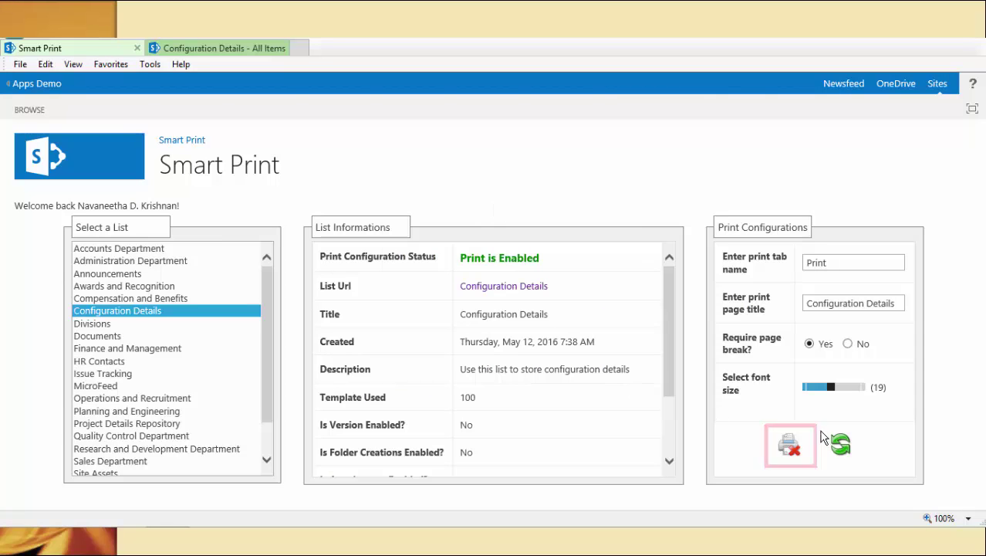
Disable Smart Print for the Configuration Details list, and open the list to check whether it still offers printing.
click(789, 444)
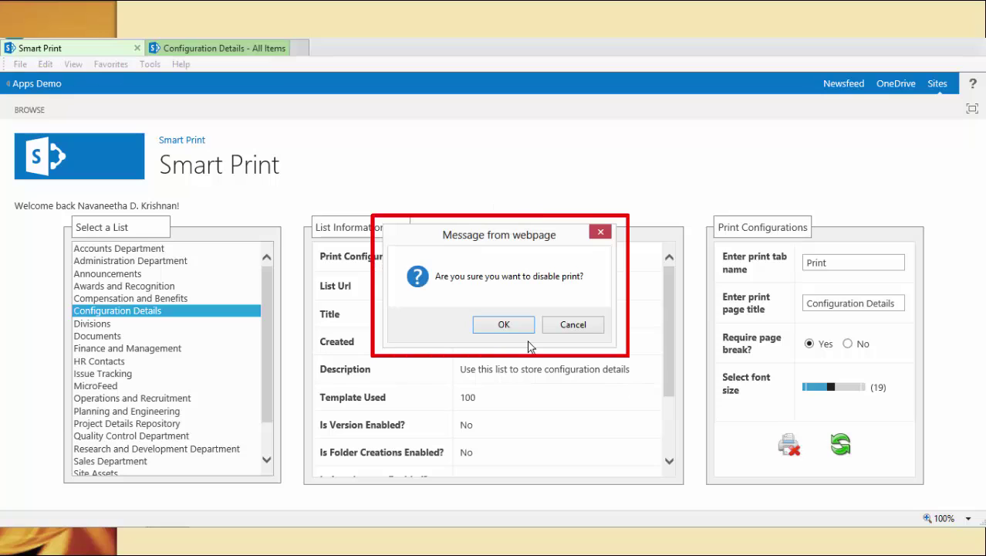
click(508, 329)
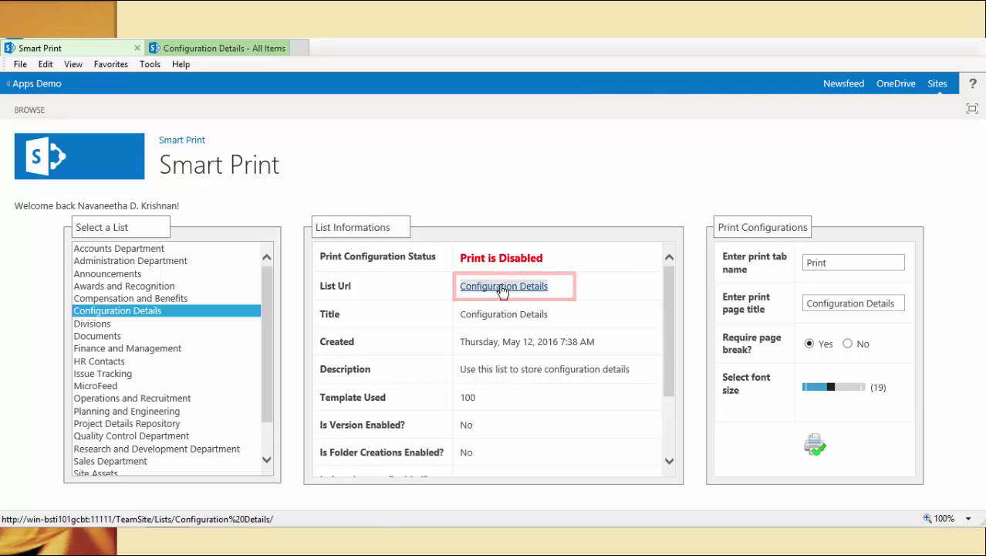
click(503, 287)
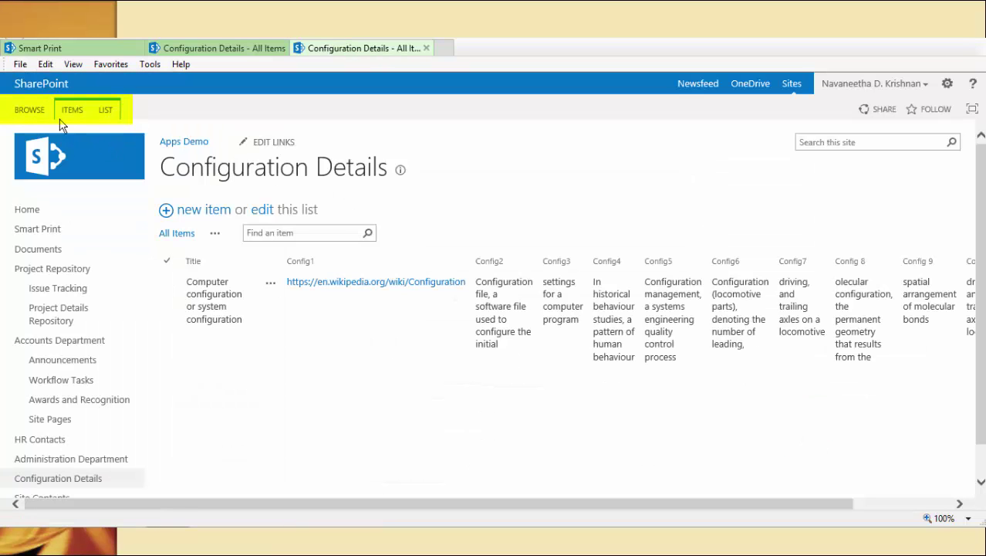